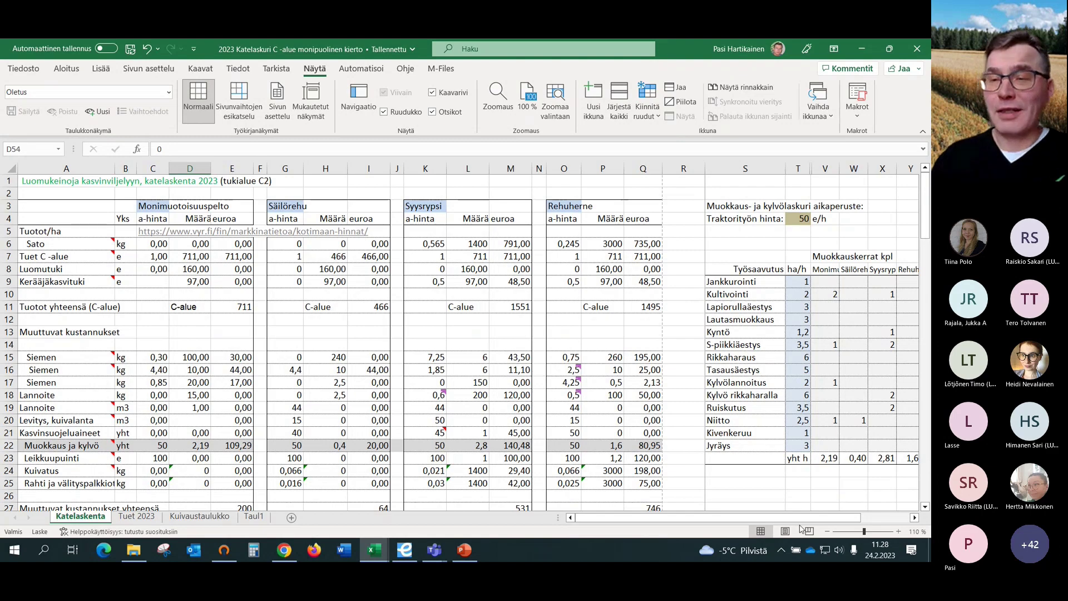
# Zoom the sheet to 120% and look through the crop margin tables down to the Katetuotto e/ha chart.
pyautogui.click(900, 531)
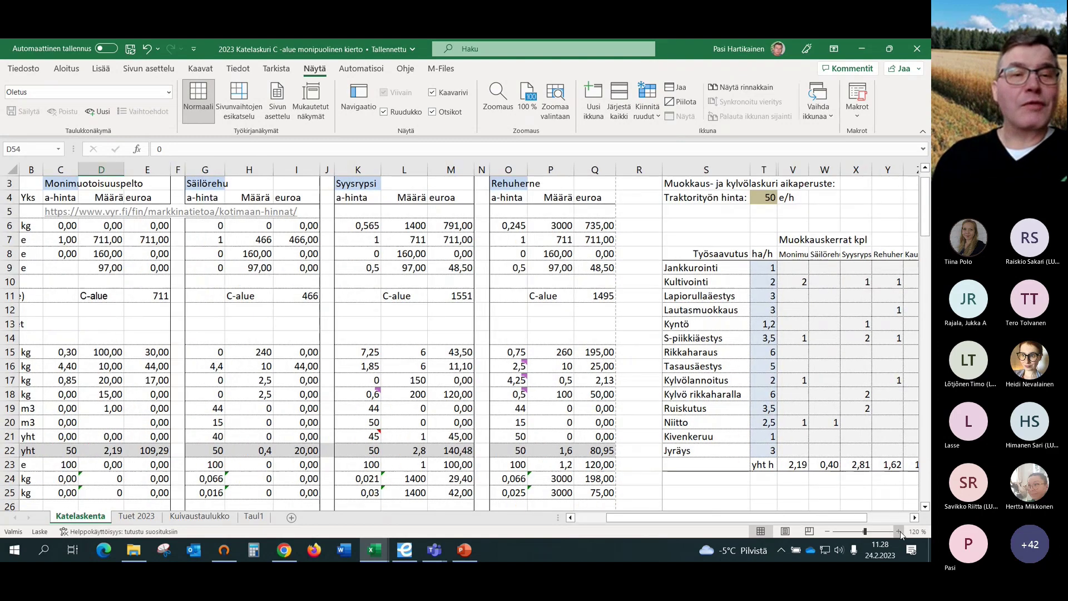
pyautogui.scroll(1, 541, 451)
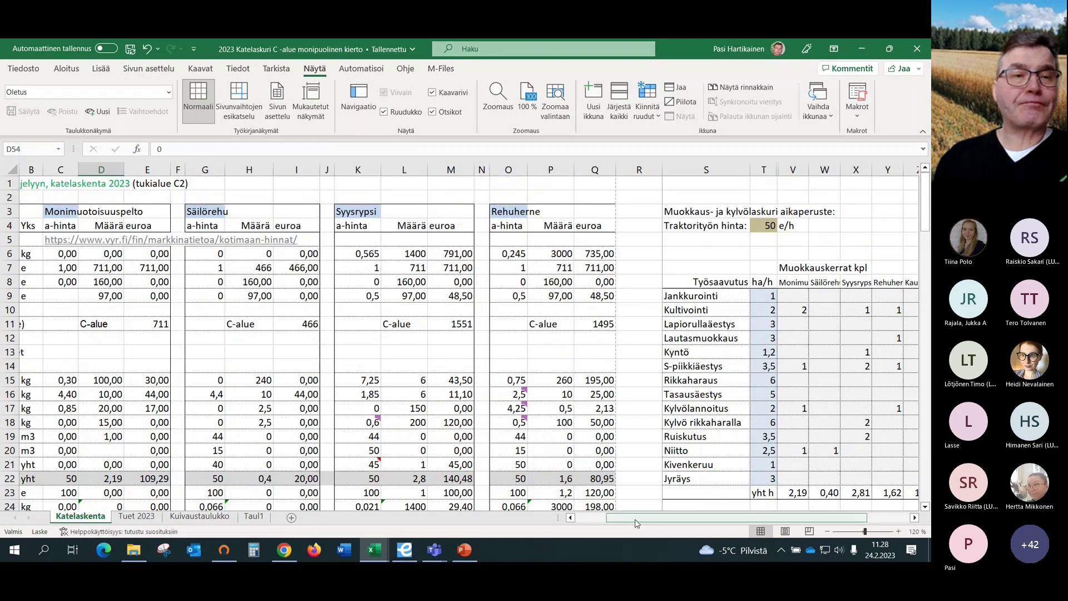
pyautogui.hscroll(-1, 269, 437)
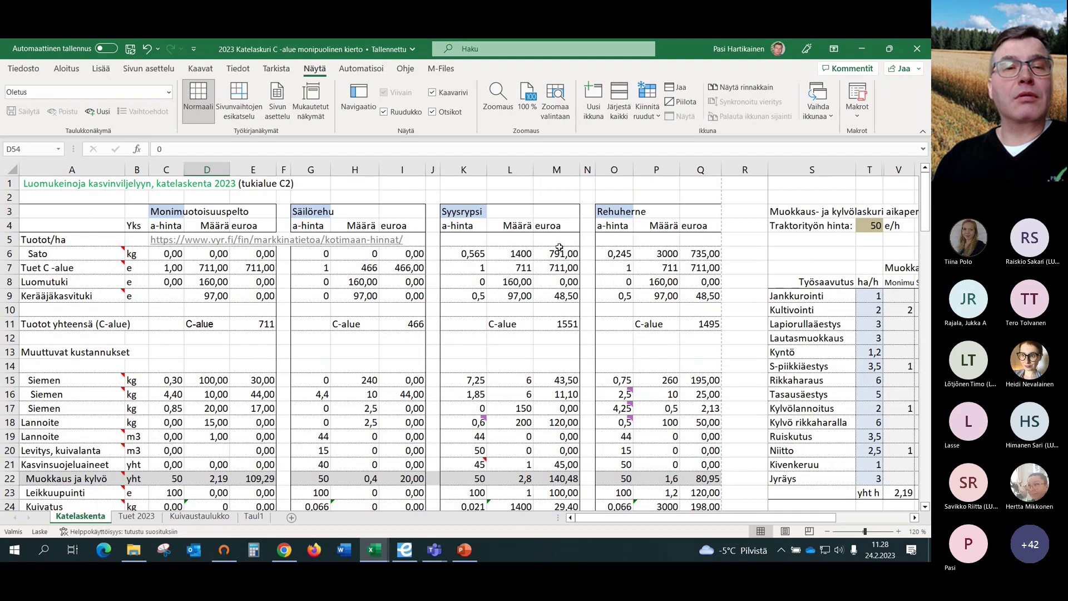
pyautogui.scroll(-4, 428, 324)
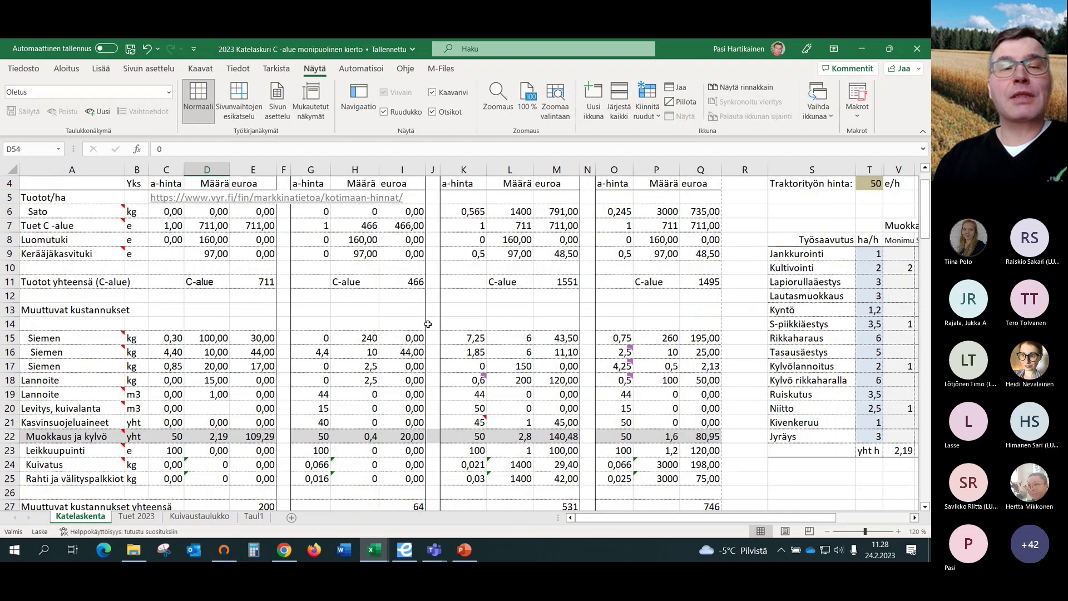
pyautogui.scroll(-6, 428, 324)
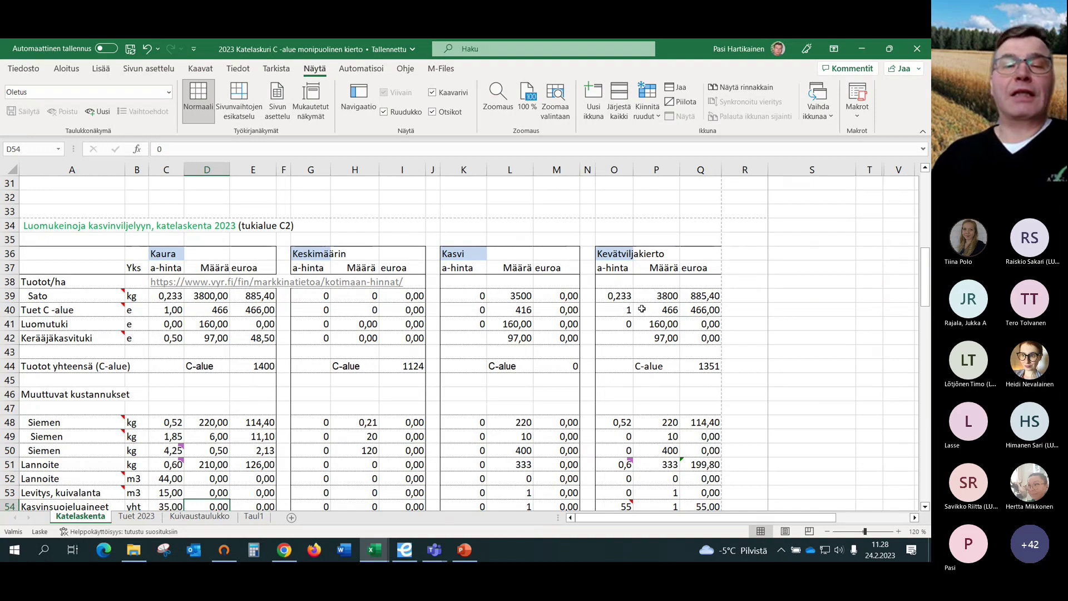
pyautogui.scroll(-16, 641, 309)
pyautogui.scroll(5, 644, 313)
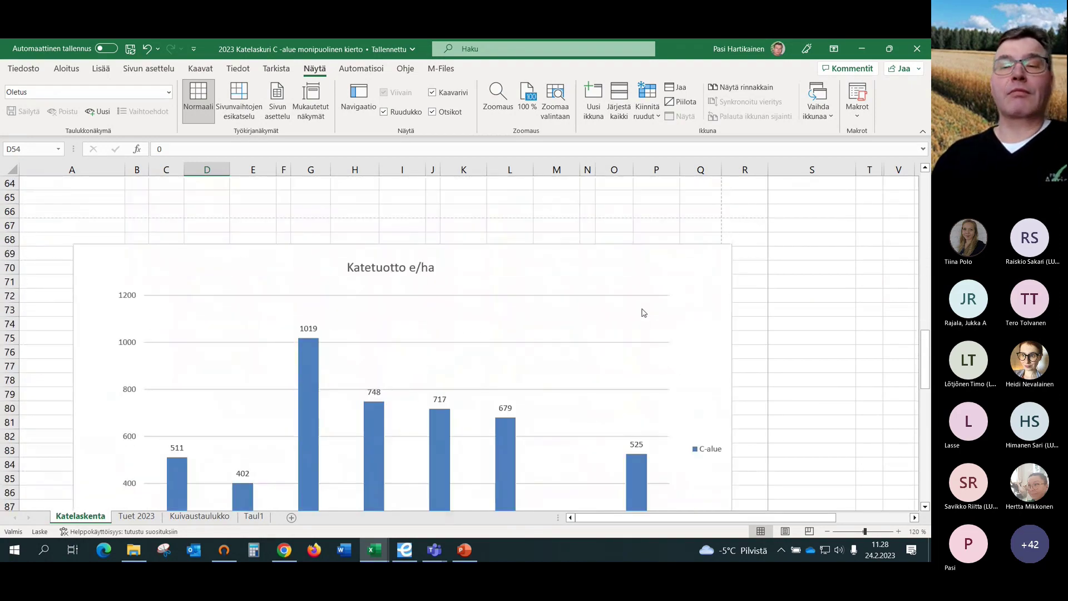
pyautogui.scroll(16, 644, 313)
pyautogui.scroll(5, 641, 309)
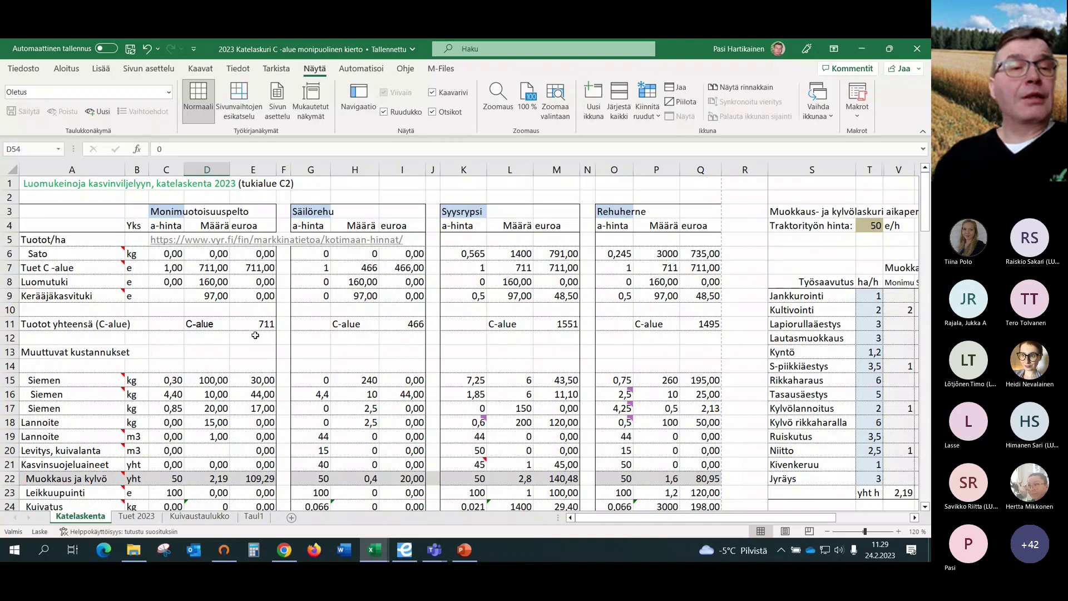
# Check the Monimuotoisuuspelto seed costs by selecting the three Siemen euro amounts in E15:E17 for their sum.
pyautogui.scroll(-2, 272, 334)
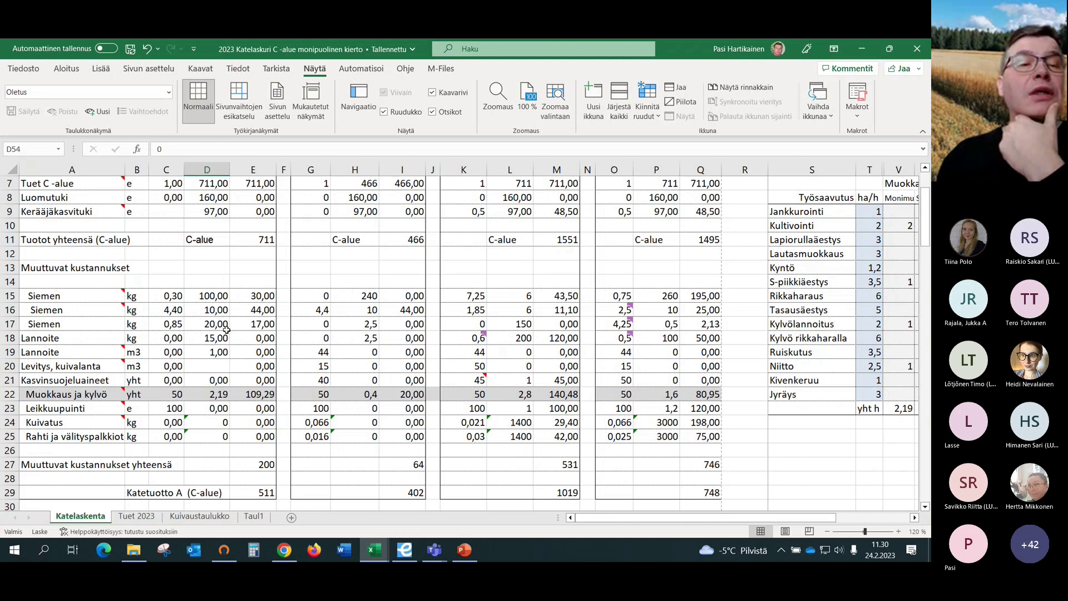
pyautogui.click(217, 299)
pyautogui.moveTo(251, 297); pyautogui.dragTo(264, 321)
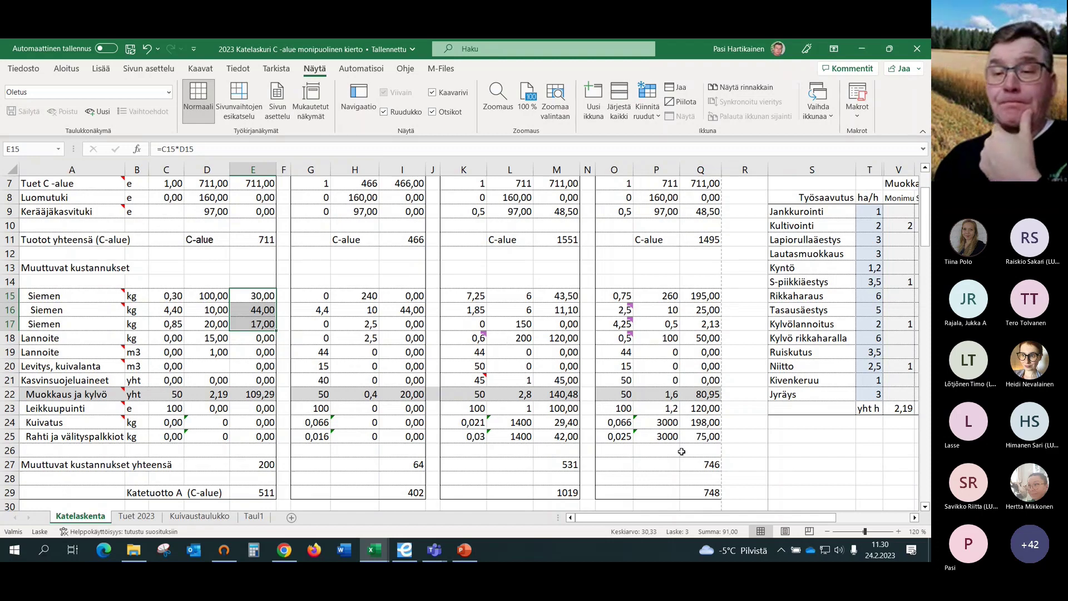
pyautogui.click(206, 283)
pyautogui.scroll(1, 273, 313)
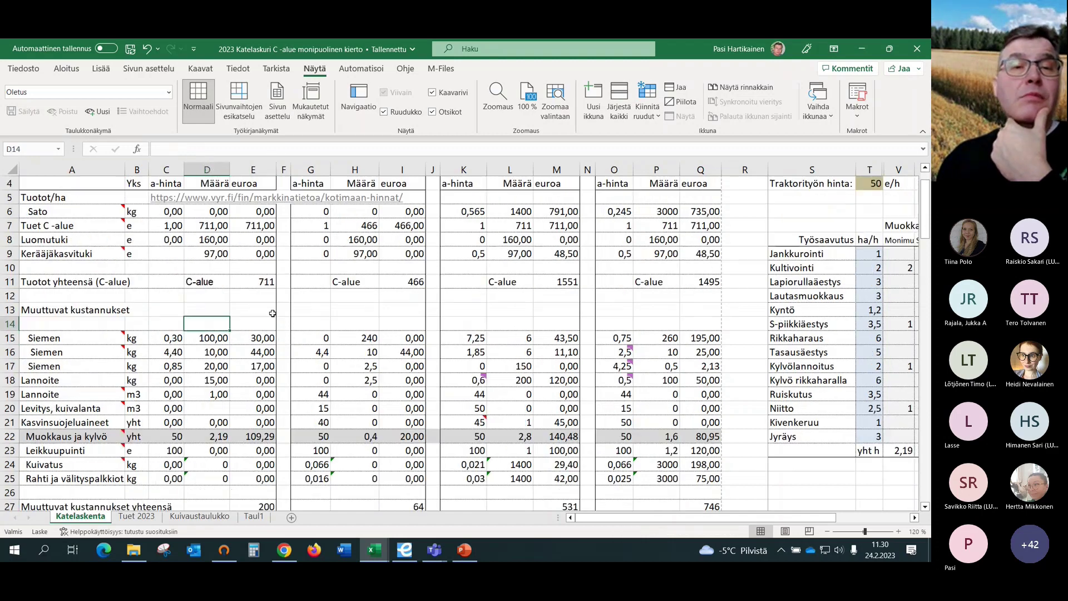
pyautogui.scroll(1, 273, 313)
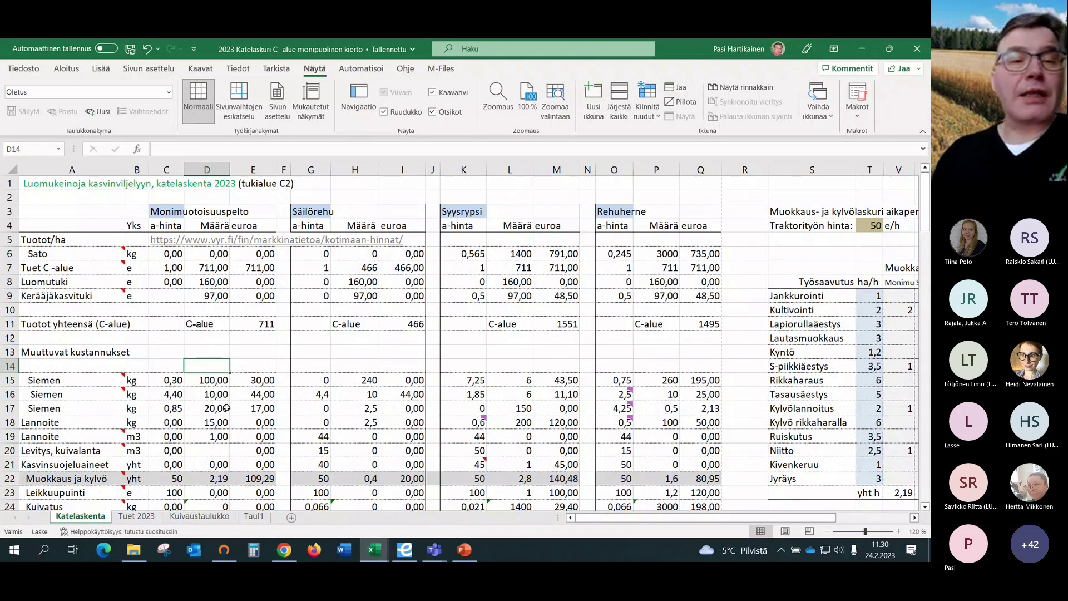
pyautogui.scroll(-1, 227, 407)
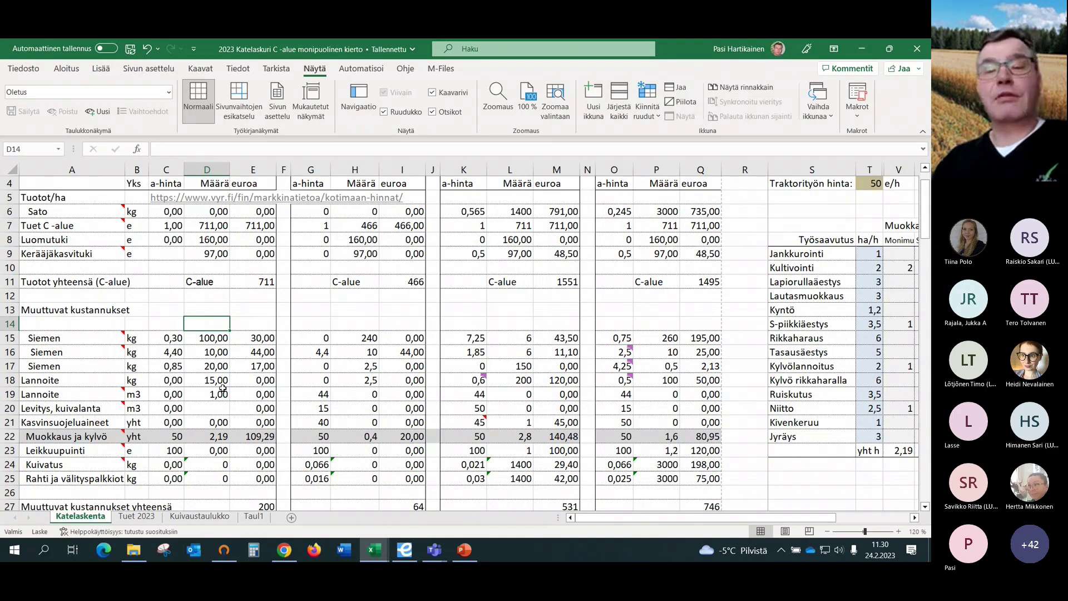
# Examine the tillage and sowing calculator's passes per crop and the Monimuotoisuuspelto variable costs and gross margin.
pyautogui.scroll(1, 223, 388)
pyautogui.moveTo(579, 519); pyautogui.dragTo(677, 515)
pyautogui.scroll(-1, 668, 353)
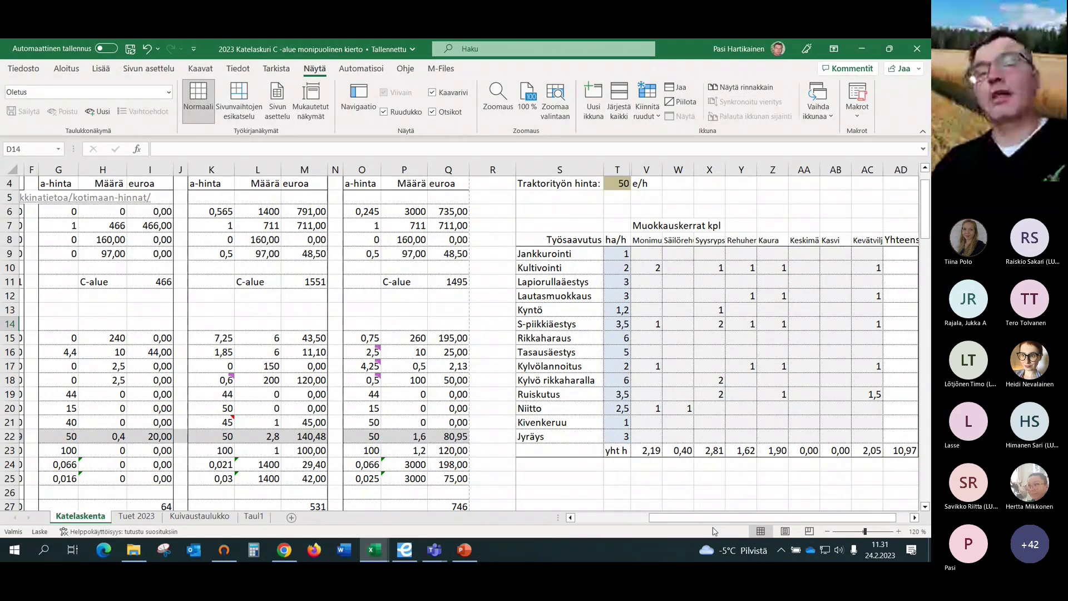
pyautogui.moveTo(719, 518); pyautogui.dragTo(694, 521)
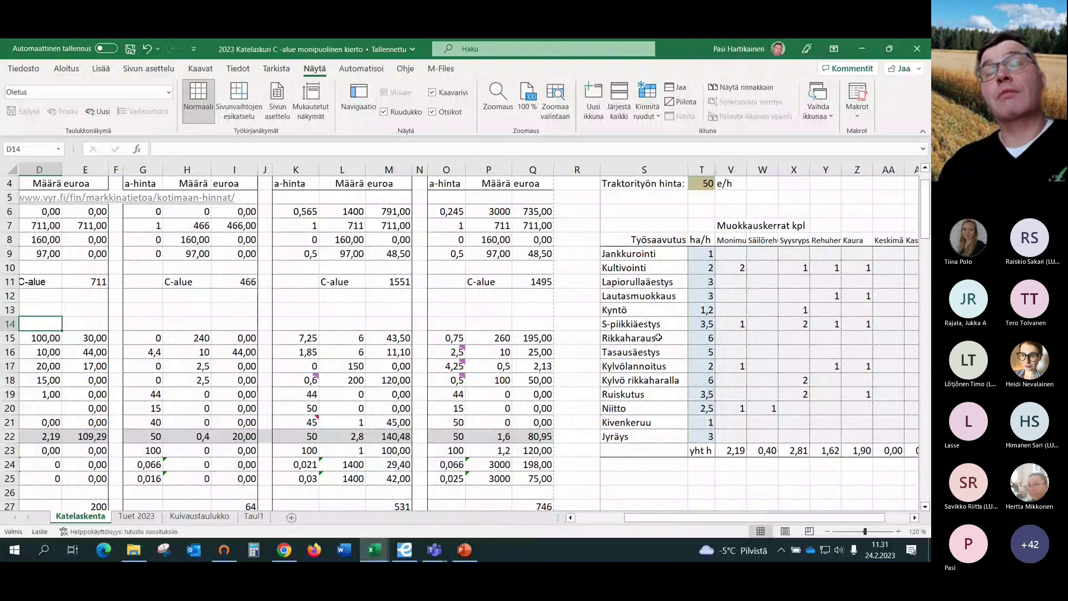
pyautogui.moveTo(760, 521); pyautogui.dragTo(710, 520)
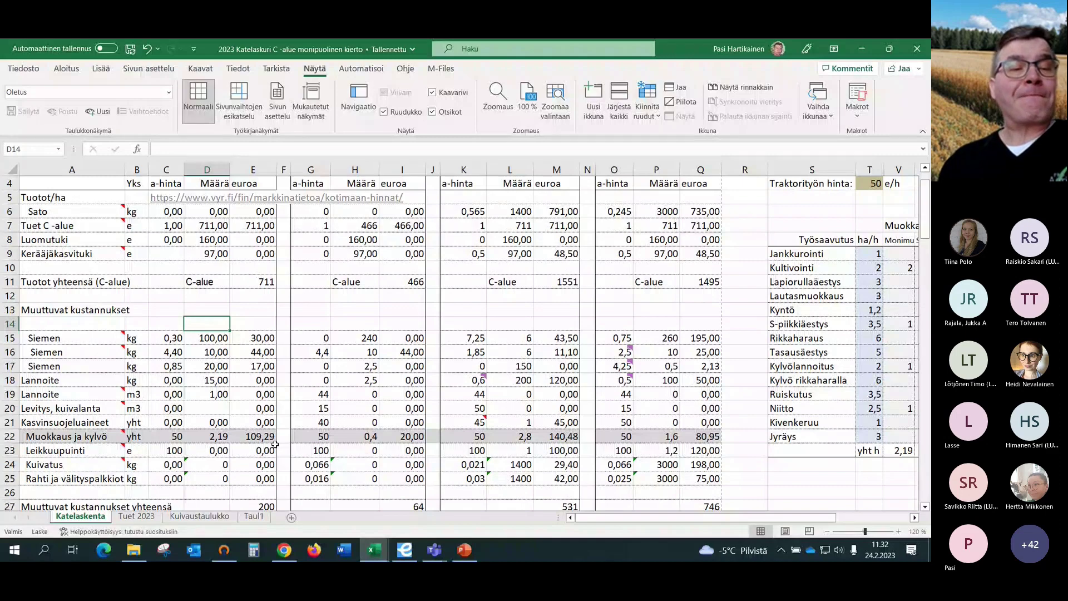
pyautogui.scroll(-1, 275, 444)
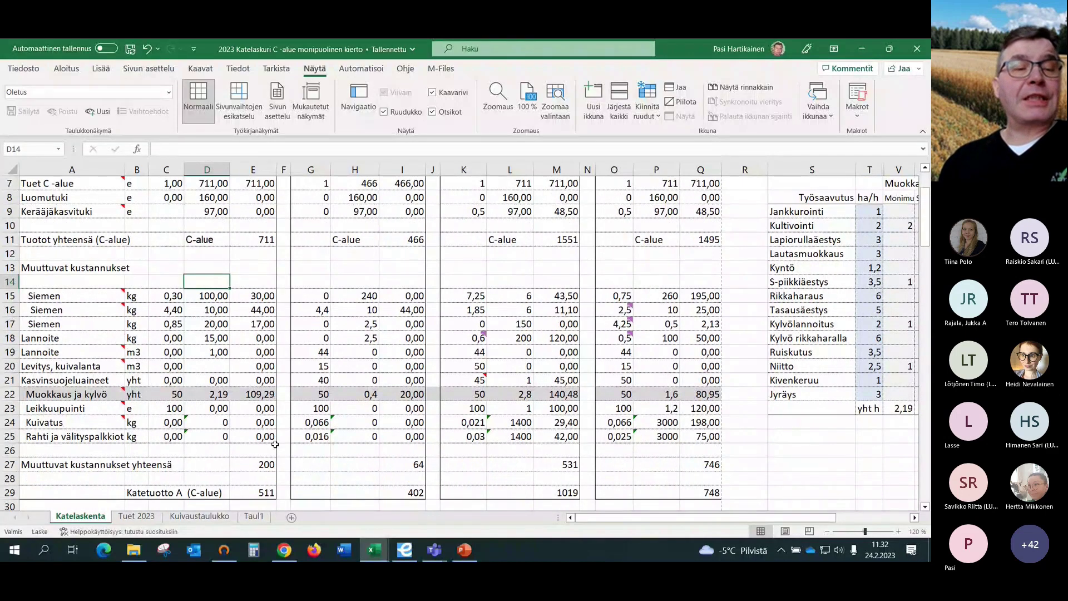
pyautogui.scroll(-1, 262, 463)
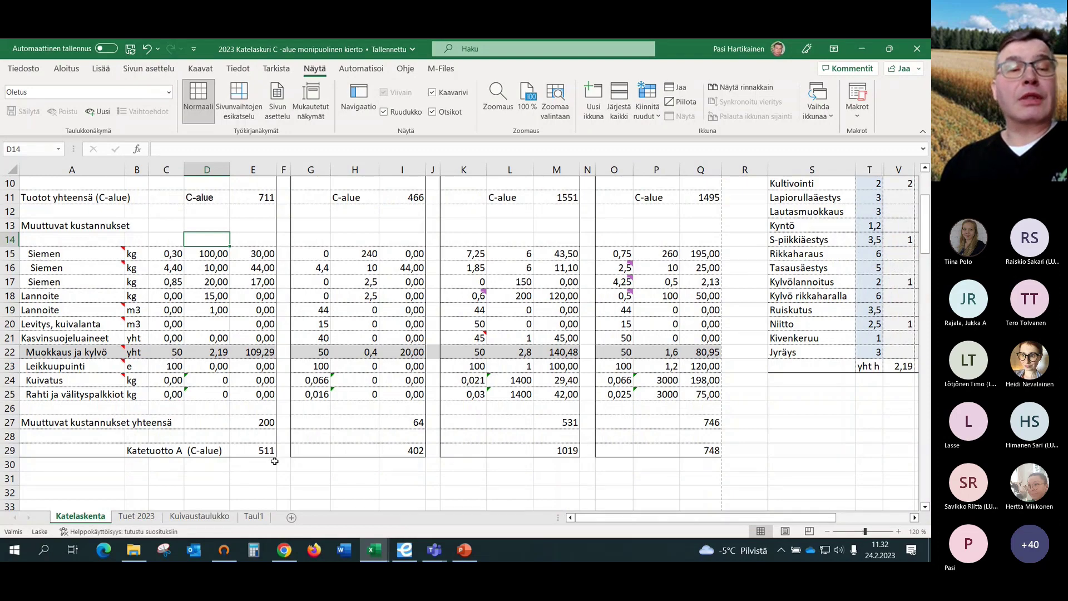
pyautogui.scroll(3, 275, 461)
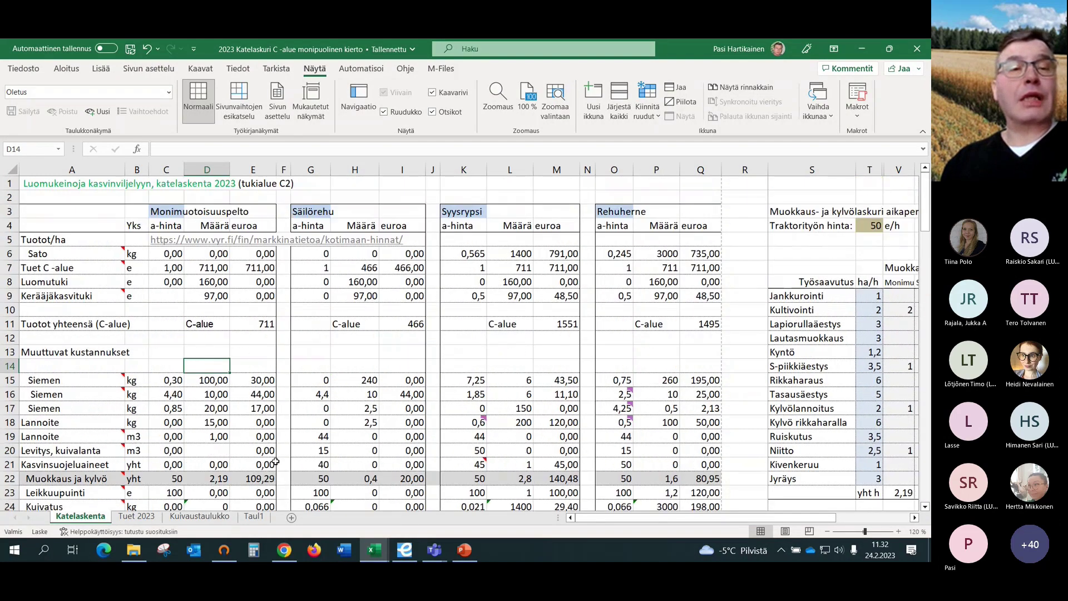
pyautogui.scroll(-1, 232, 325)
pyautogui.scroll(1, 232, 325)
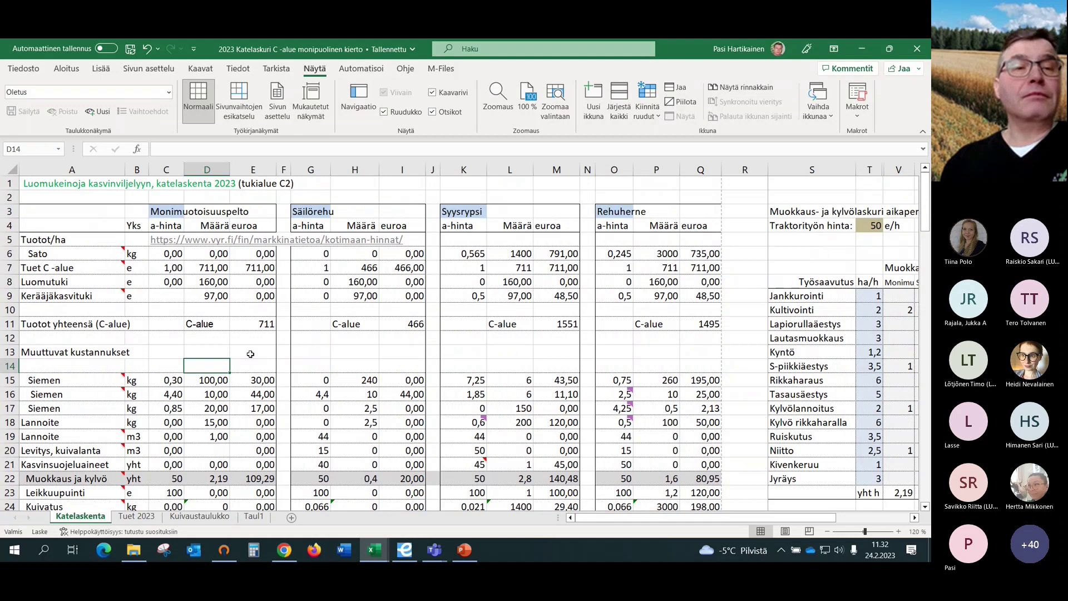
# Hide columns C to F containing the Monimuotoisuuspelto calculation.
pyautogui.moveTo(165, 169); pyautogui.dragTo(276, 183)
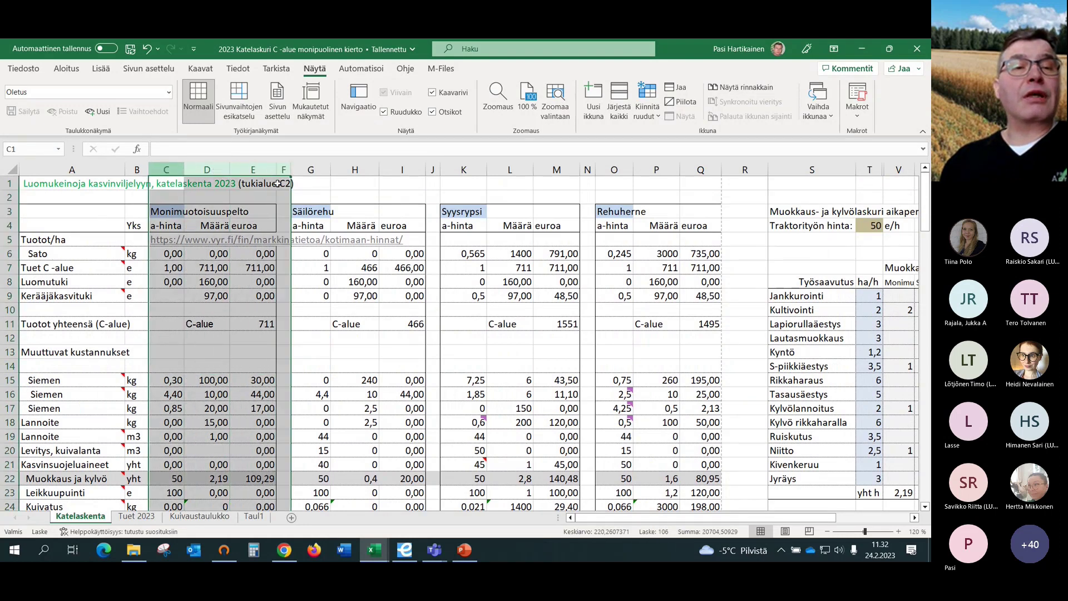
pyautogui.rightClick(229, 209)
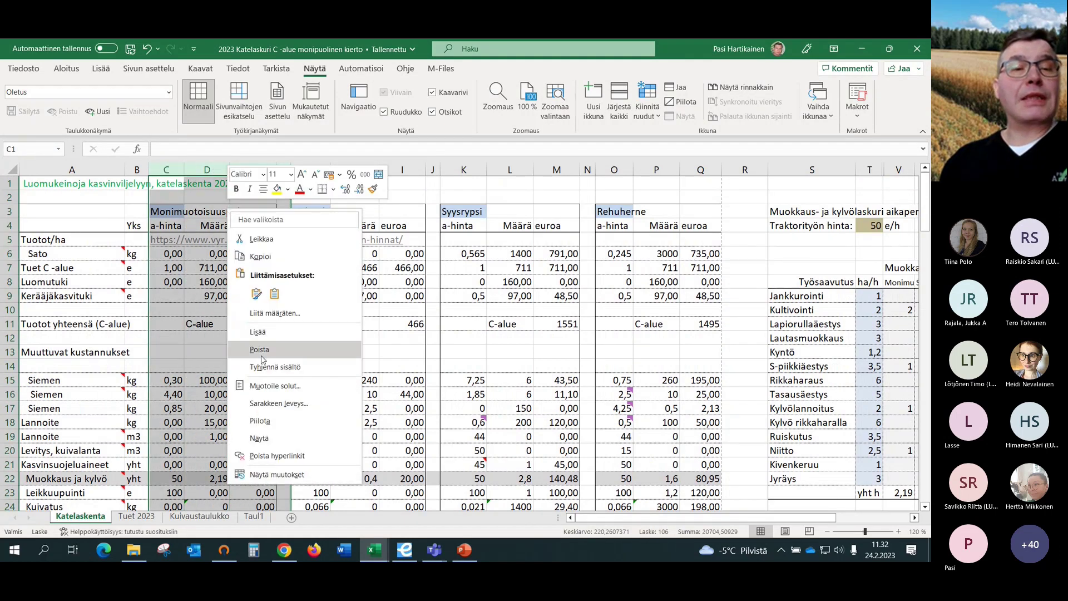
pyautogui.click(291, 427)
pyautogui.click(246, 197)
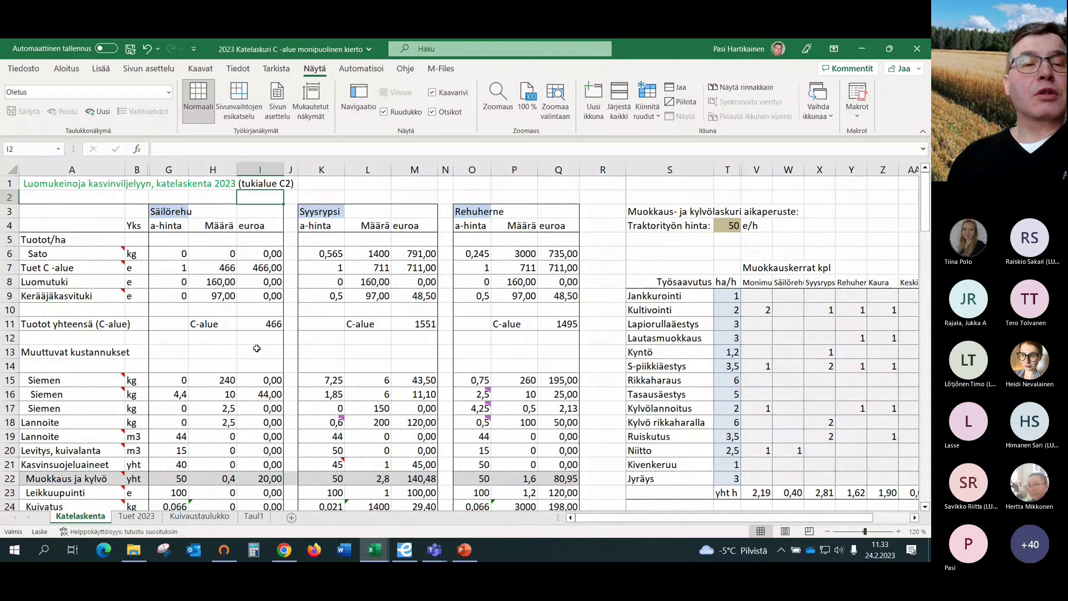
# Review the Säilörehu costs and gross margin, and hide its columns G to J.
pyautogui.scroll(-1, 256, 349)
pyautogui.scroll(-1, 257, 349)
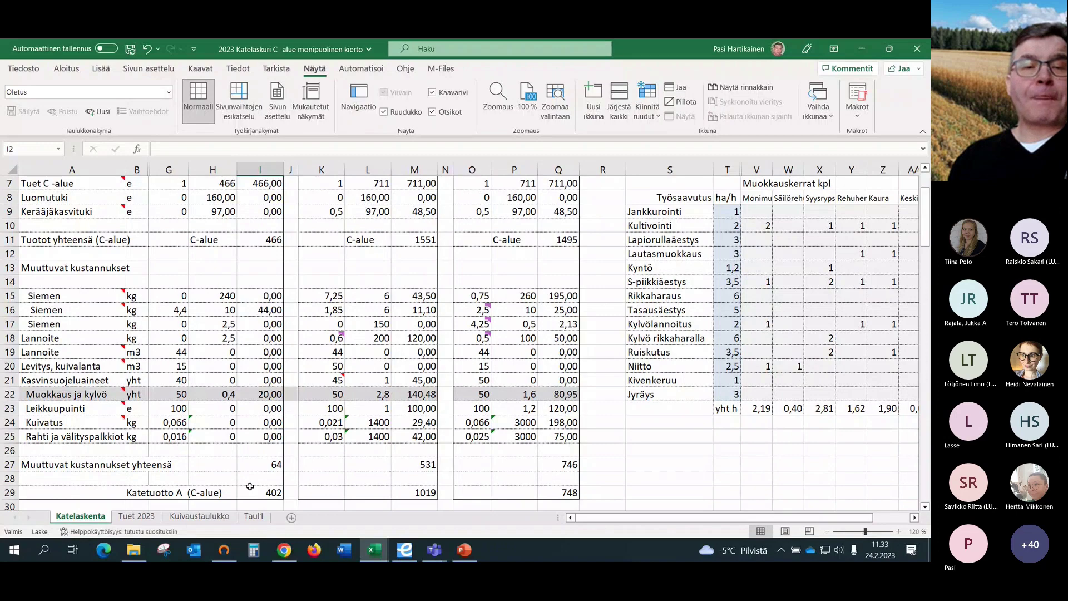
pyautogui.scroll(2, 251, 480)
pyautogui.scroll(-3, 250, 480)
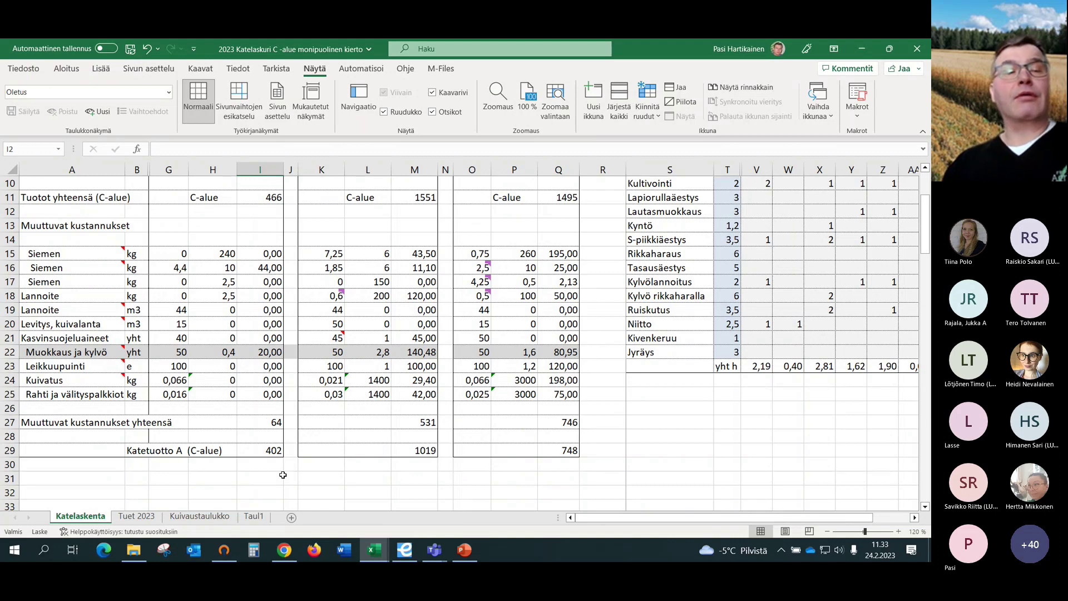
pyautogui.scroll(3, 283, 475)
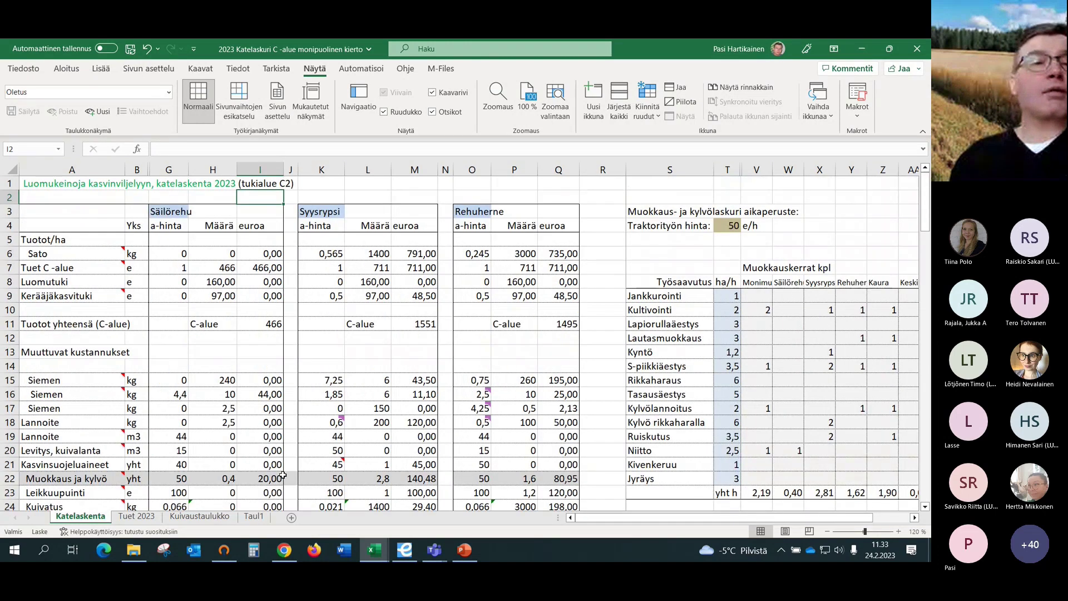
pyautogui.moveTo(169, 170); pyautogui.dragTo(279, 198)
pyautogui.rightClick(249, 205)
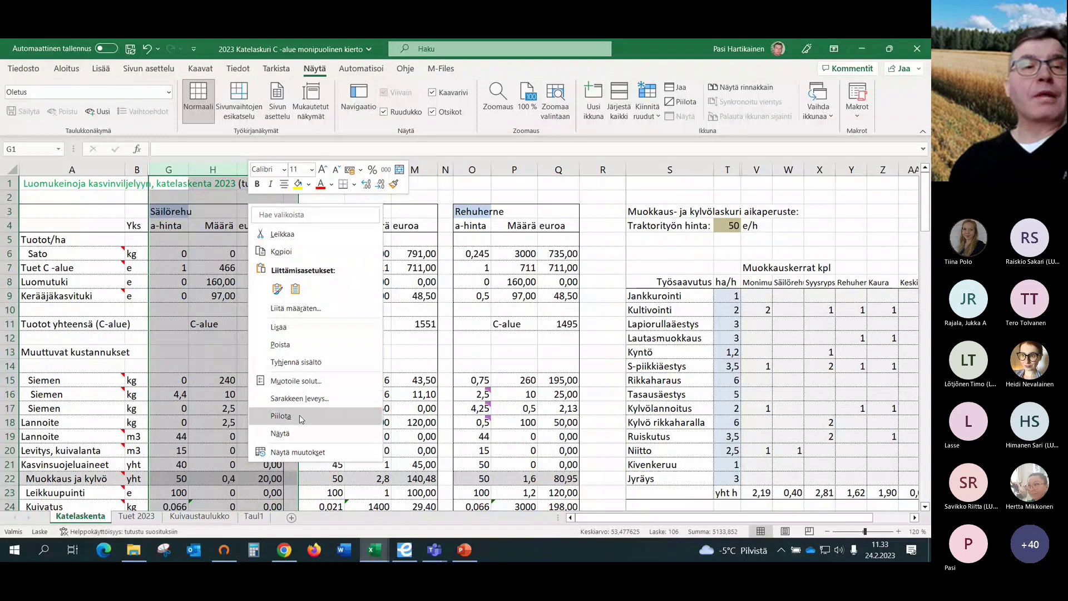
pyautogui.click(281, 416)
pyautogui.click(315, 197)
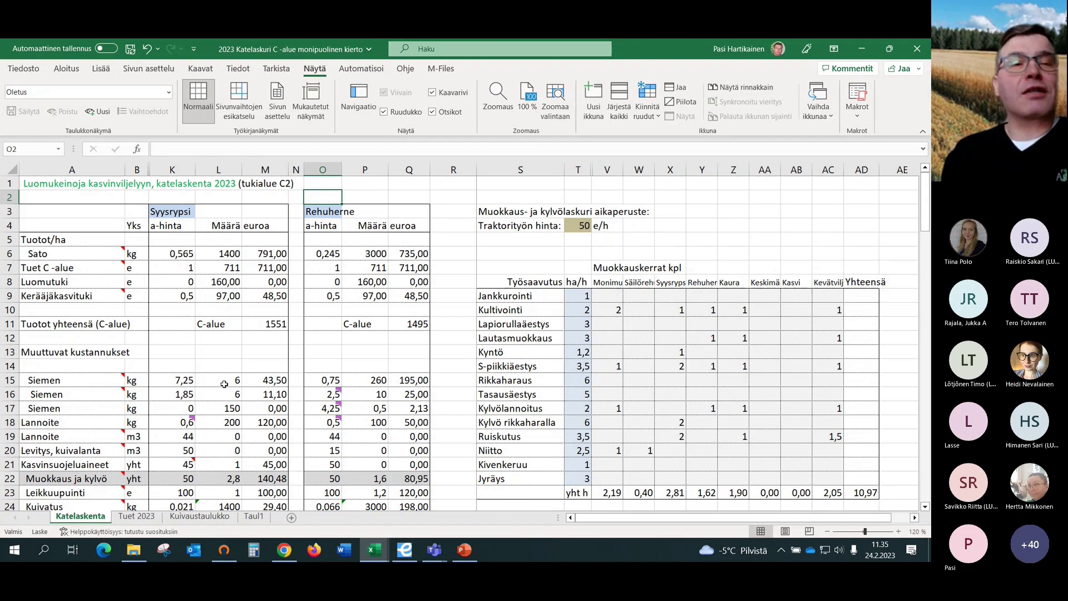
# Examine the Syysrypsi income and cost rows, including the comment on the fertiliser price in K18.
pyautogui.scroll(-2, 224, 384)
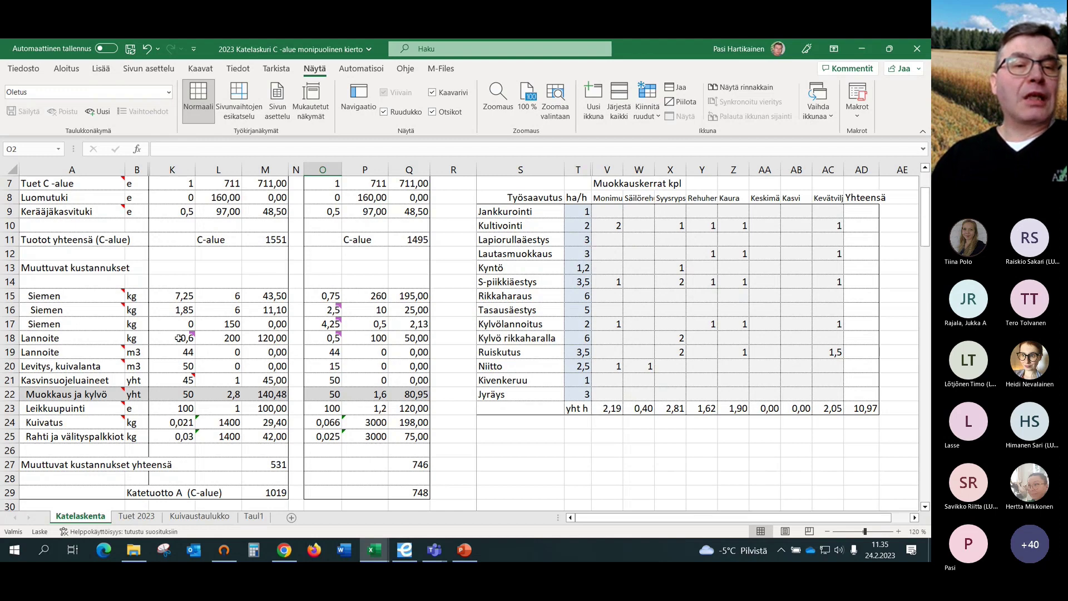
pyautogui.moveTo(179, 338)
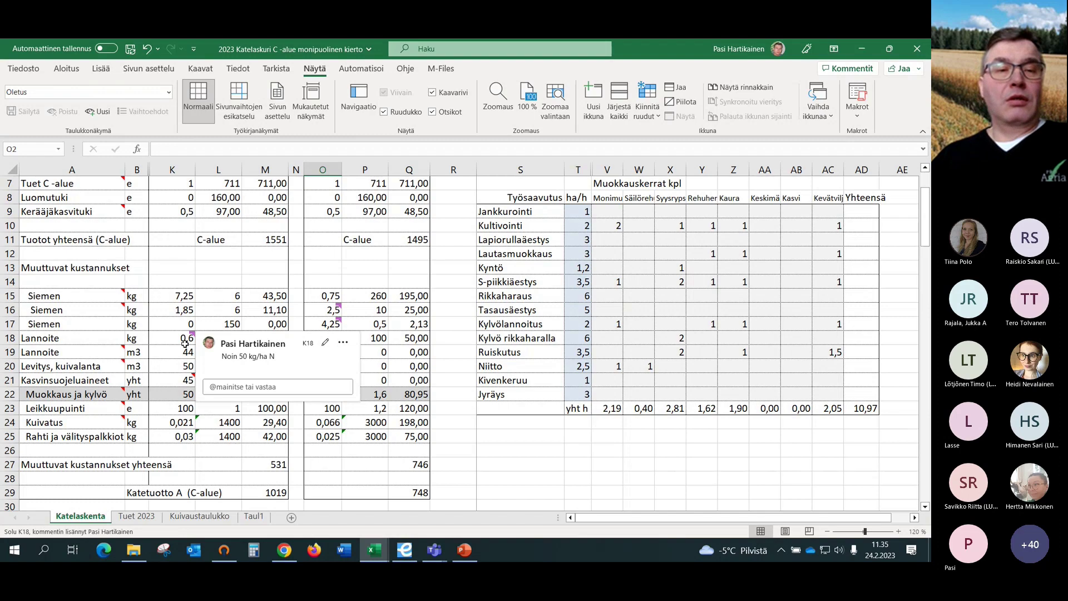
pyautogui.scroll(2, 234, 320)
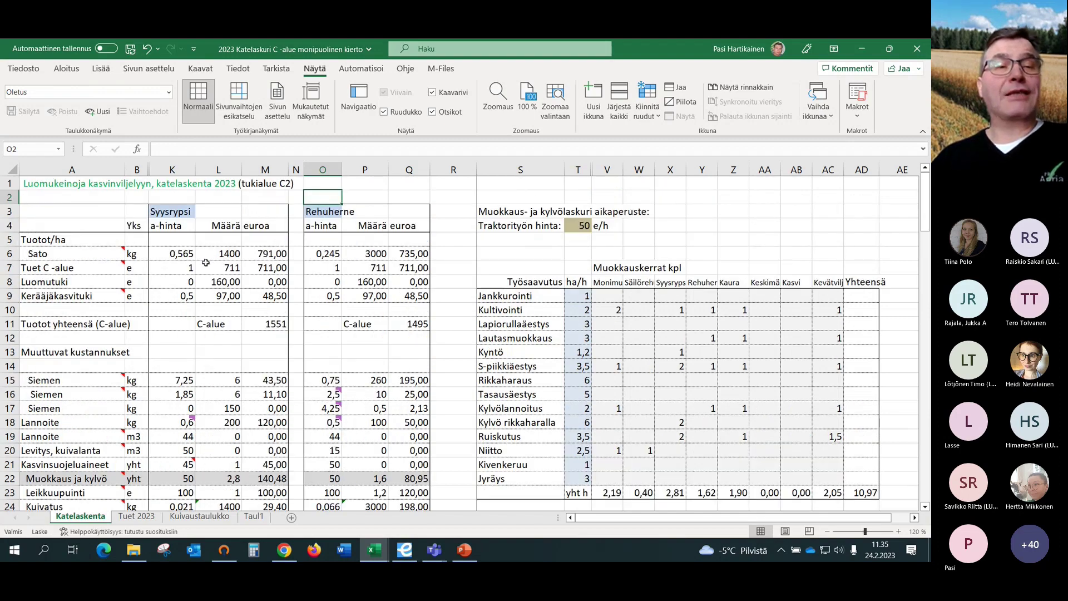
pyautogui.scroll(-2, 195, 336)
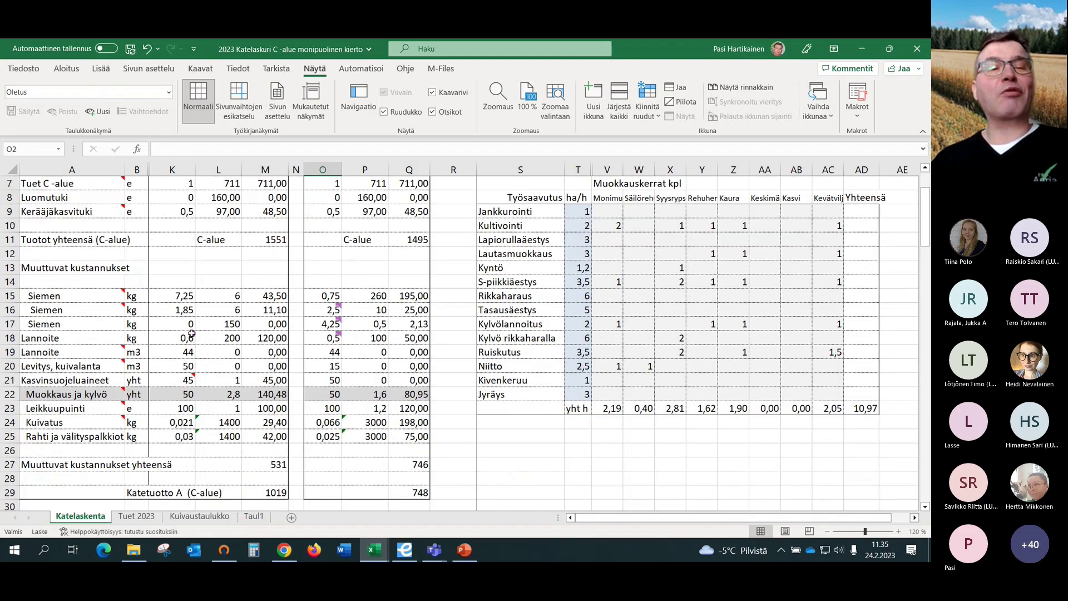
pyautogui.click(233, 265)
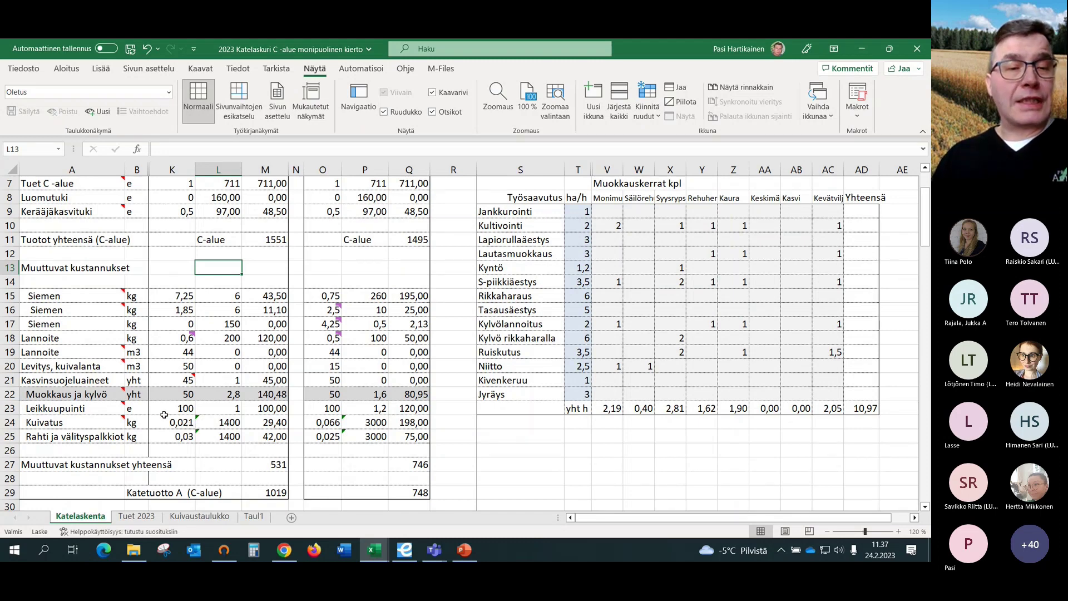
# Look up the grain and rapeseed drying charges on the Kuivaustaulukko sheet and return to Katelaskenta.
pyautogui.scroll(-1, 186, 441)
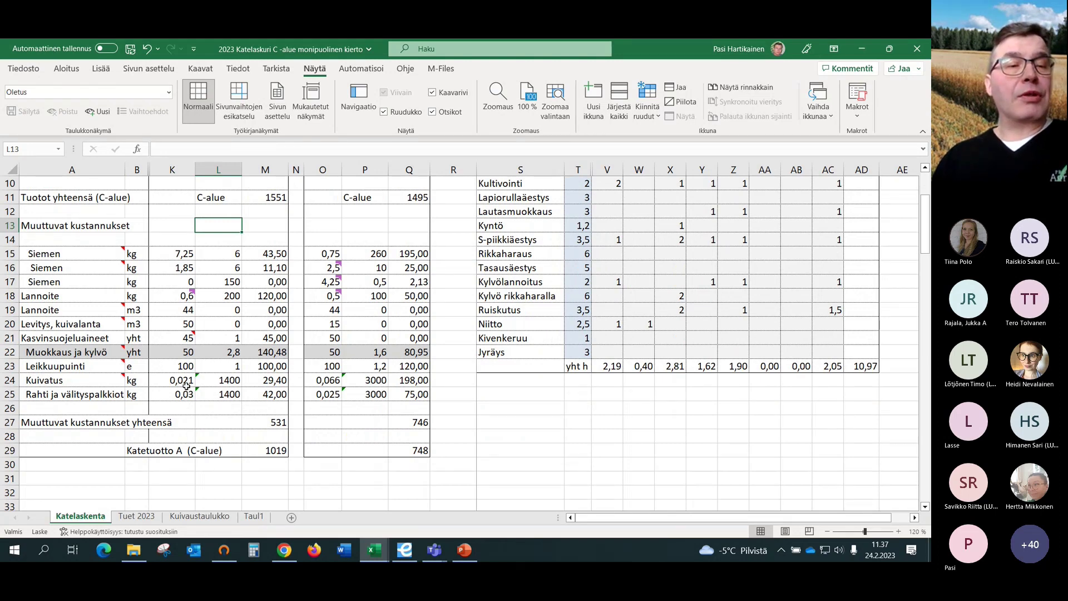
pyautogui.click(220, 519)
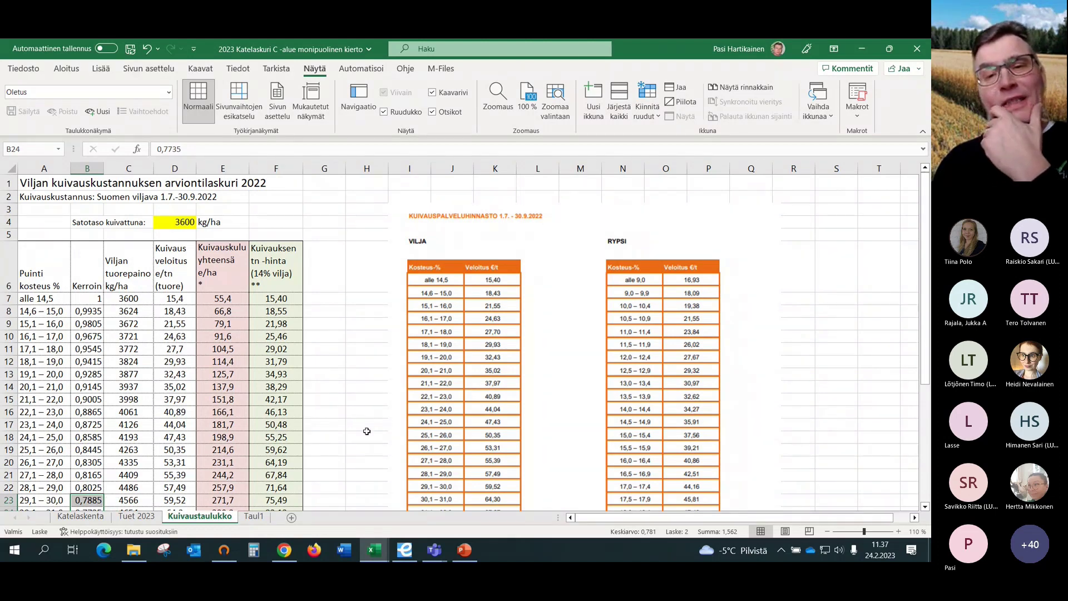
pyautogui.click(78, 516)
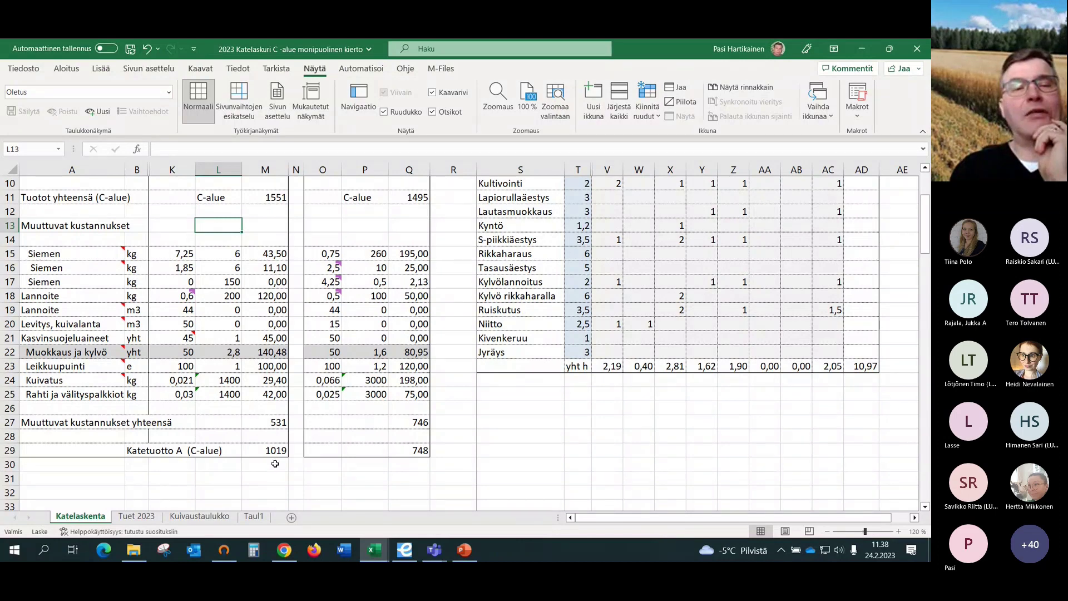
# Review the Rehuherne income and variable cost rows, including the comments on the seed price in O16 and fertiliser price in O18.
pyautogui.scroll(3, 274, 464)
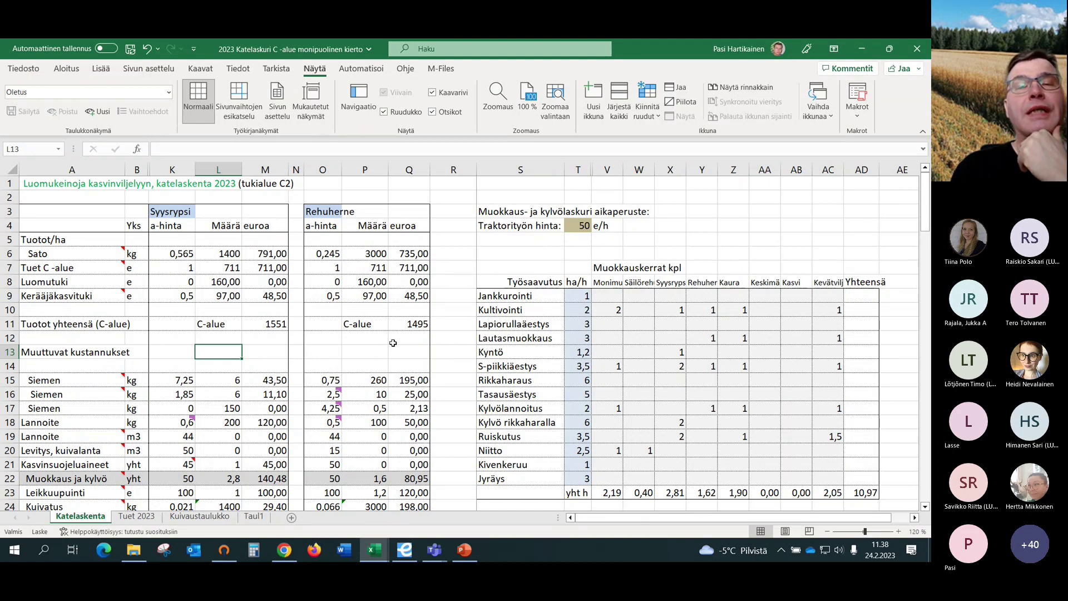
pyautogui.scroll(-2, 331, 303)
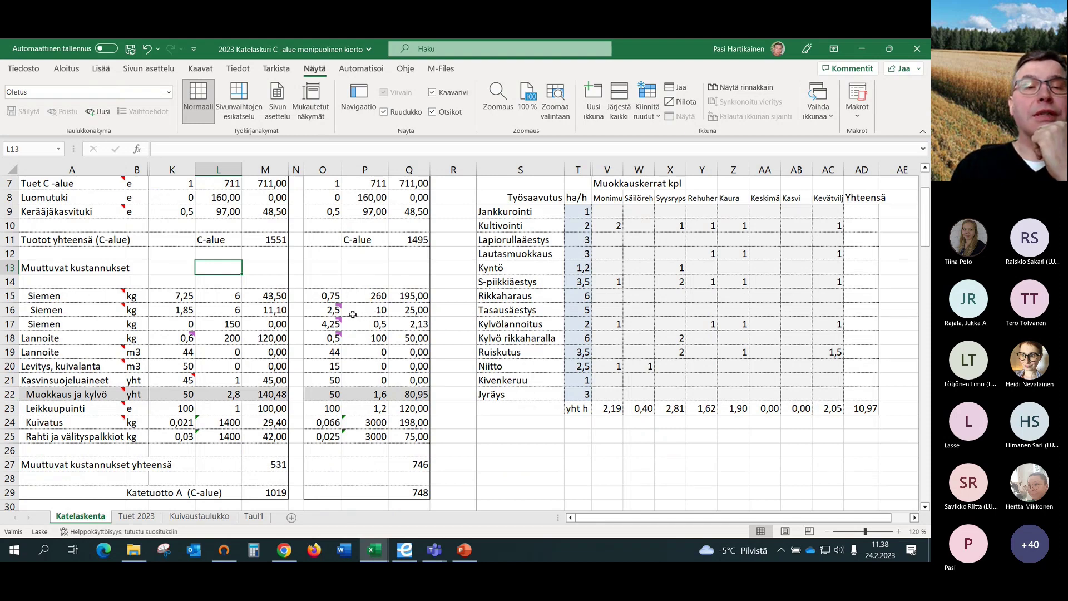
pyautogui.moveTo(338, 309)
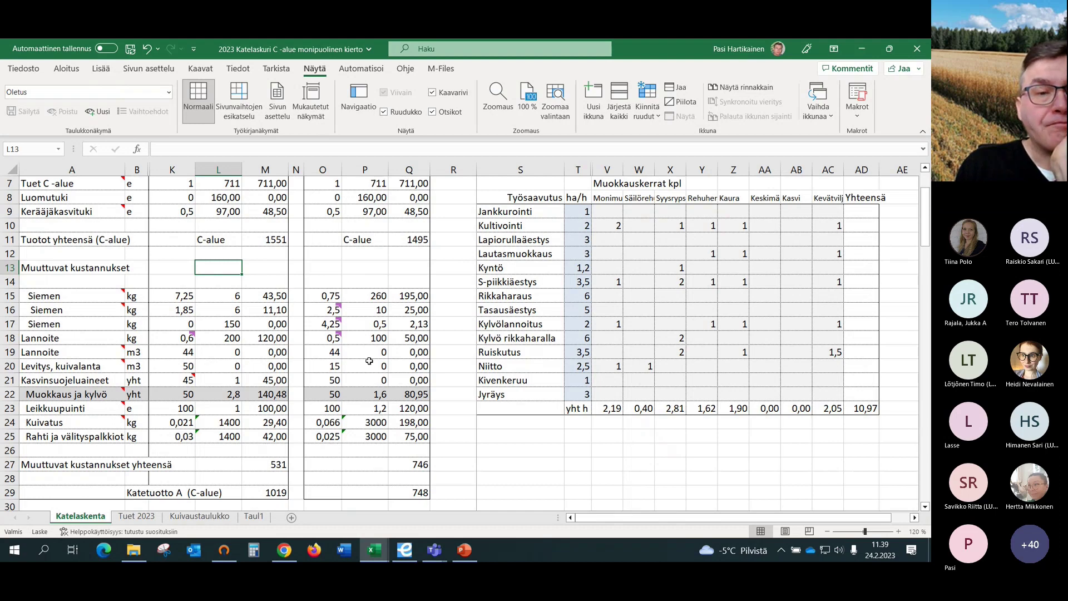
pyautogui.moveTo(328, 337)
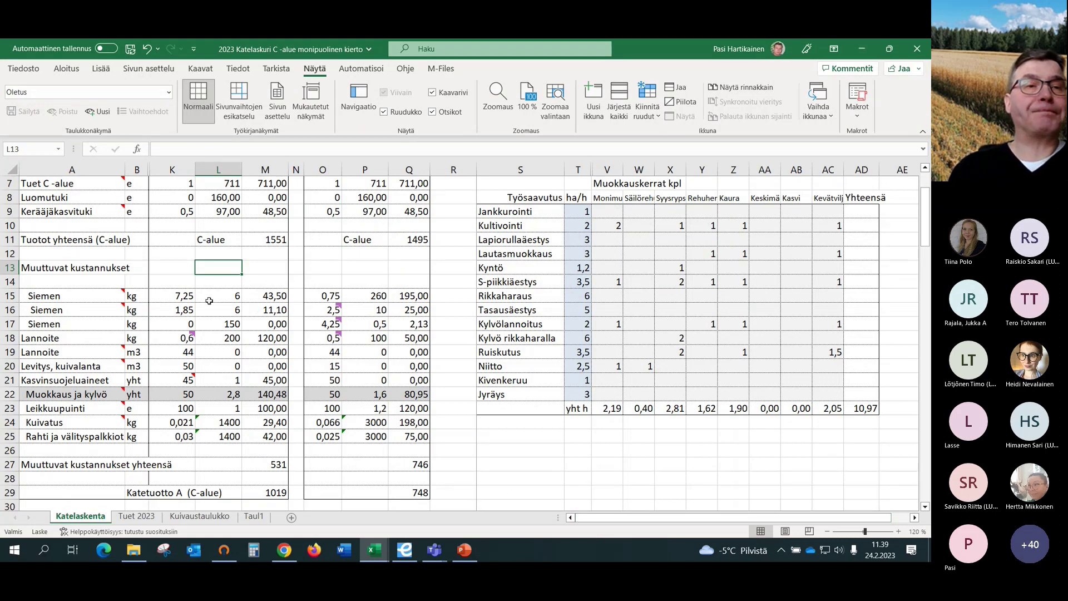
# Unhide the hidden columns C to J so the Monimuotoisuuspelto and Säilörehu calculations show again.
pyautogui.moveTo(107, 166); pyautogui.dragTo(189, 166)
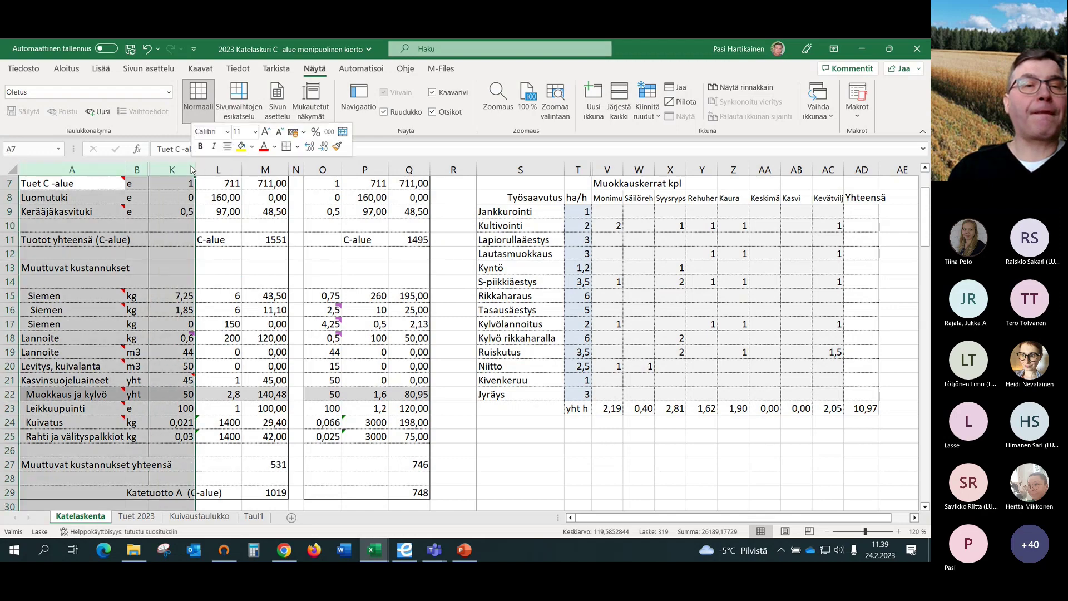
pyautogui.rightClick(192, 167)
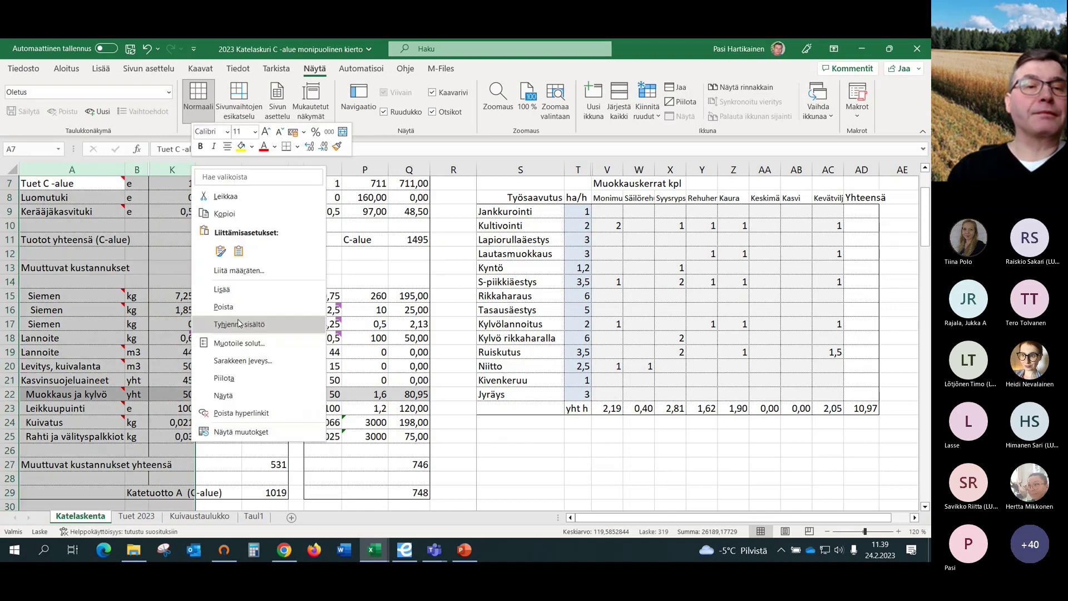
pyautogui.click(243, 391)
pyautogui.scroll(2, 390, 392)
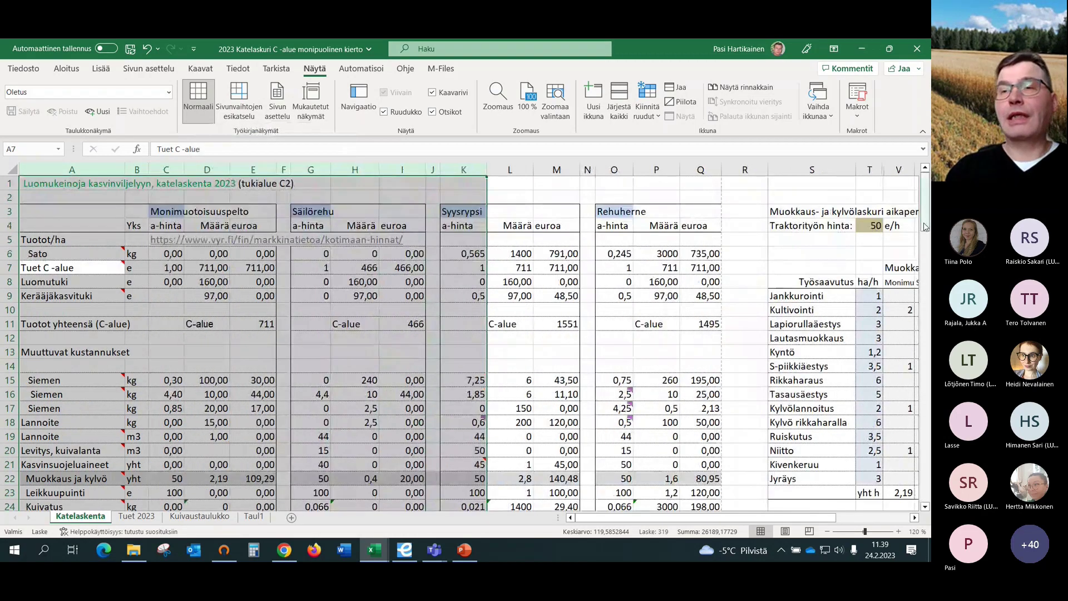
# Examine the Kaura income, seed and fertiliser rows in the lower calculation block, including the comment on the fertiliser price in C51.
pyautogui.scroll(-4, 352, 278)
pyautogui.click(352, 300)
pyautogui.scroll(-8, 352, 304)
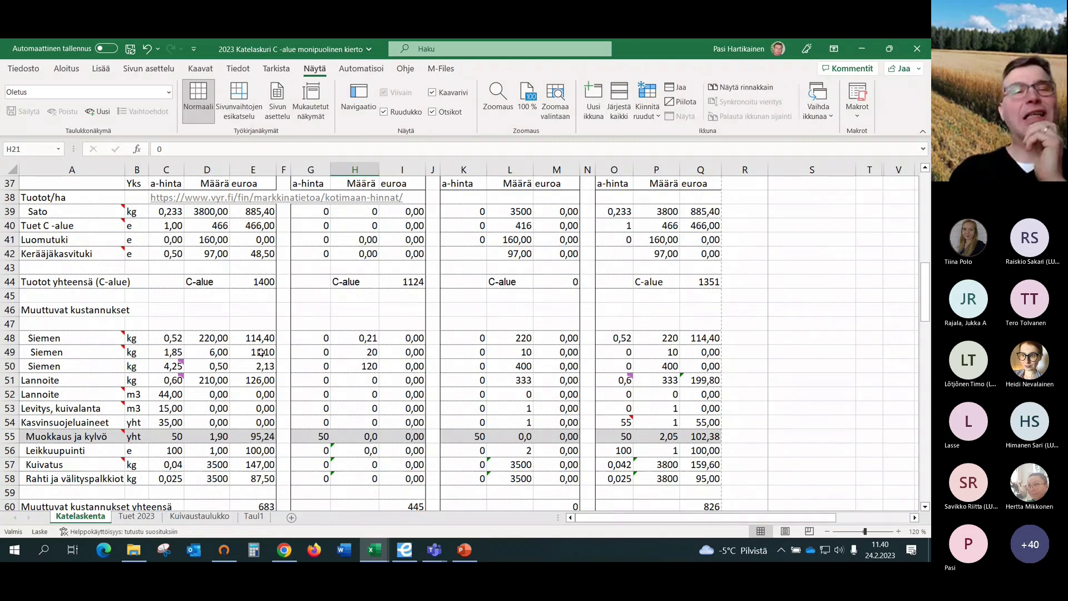
pyautogui.scroll(1, 261, 352)
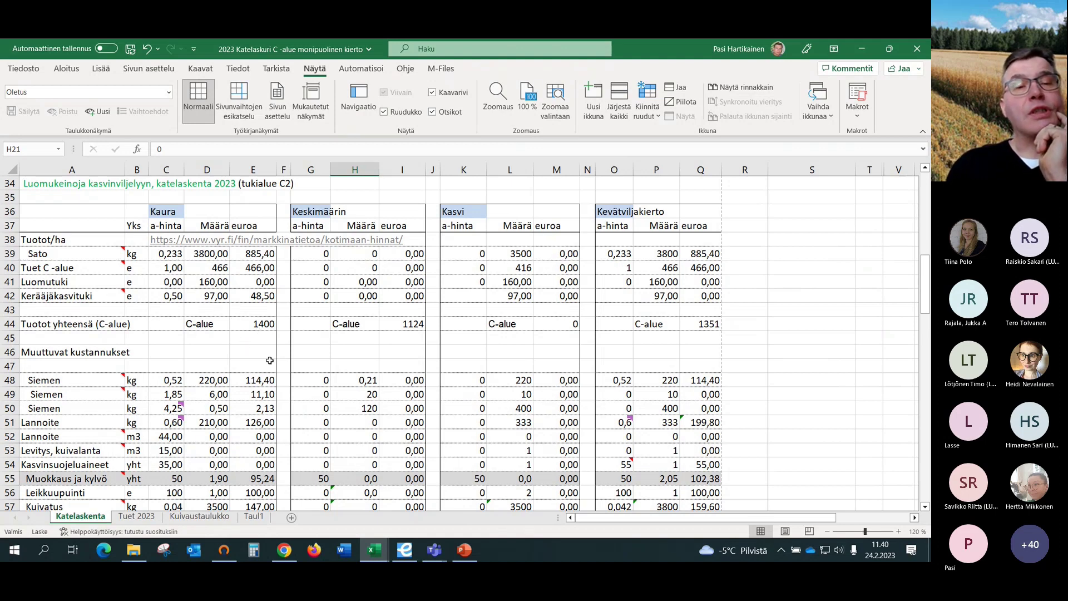
pyautogui.scroll(-1, 269, 353)
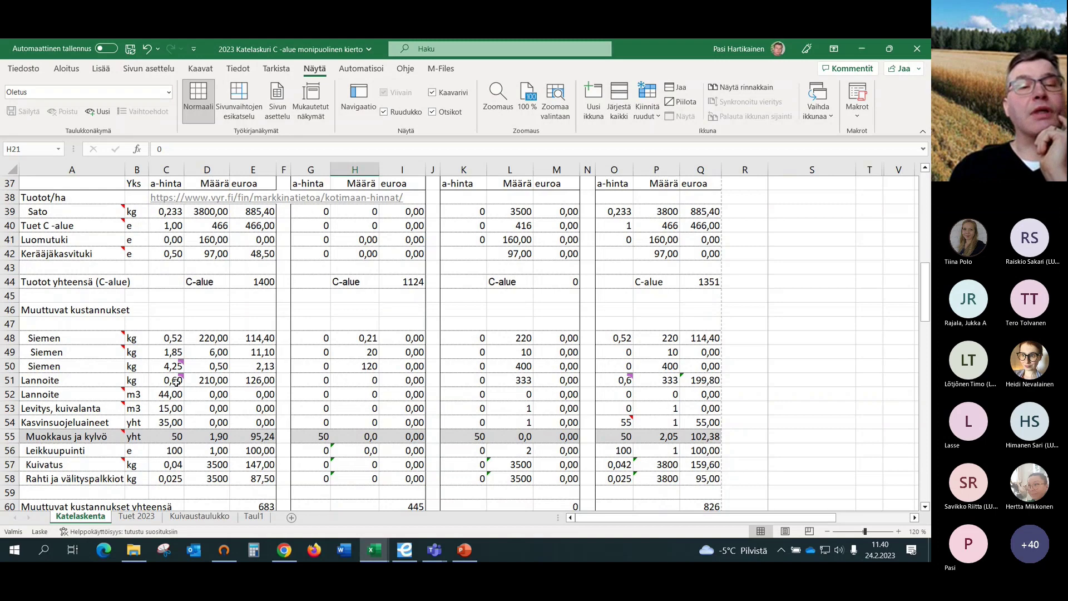
pyautogui.moveTo(176, 382)
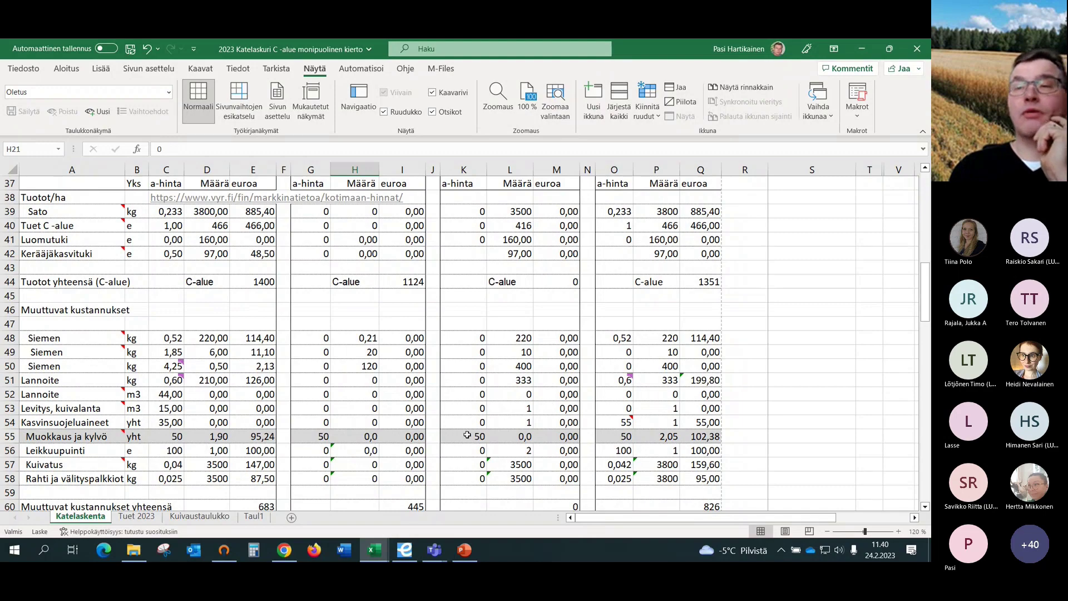
# Check the Kaura cultivation passes in the tillage and sowing calculator table.
pyautogui.scroll(11, 468, 436)
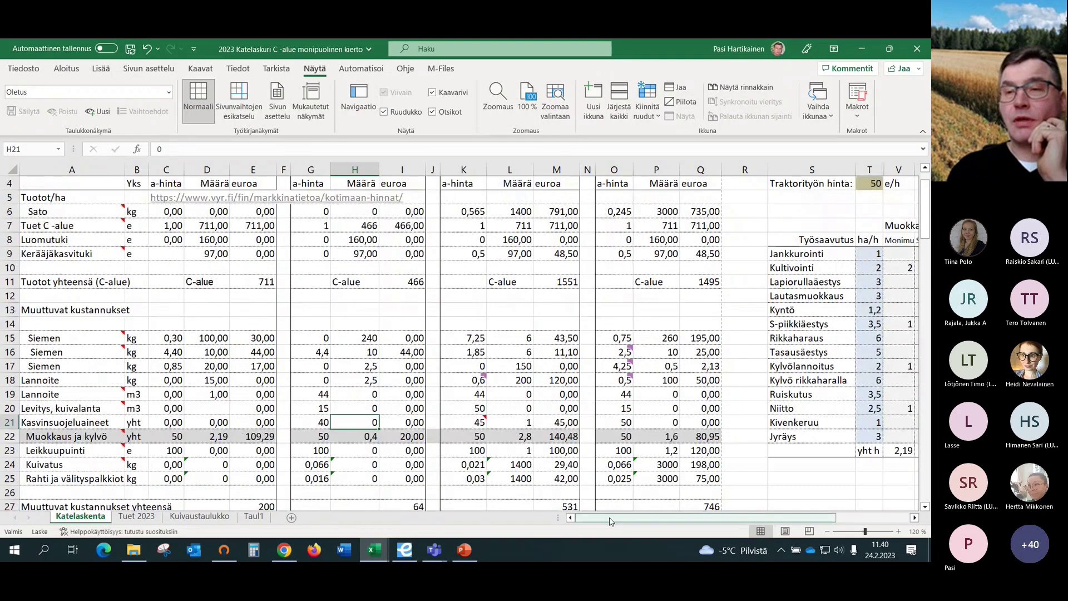
pyautogui.moveTo(616, 521); pyautogui.dragTo(690, 521)
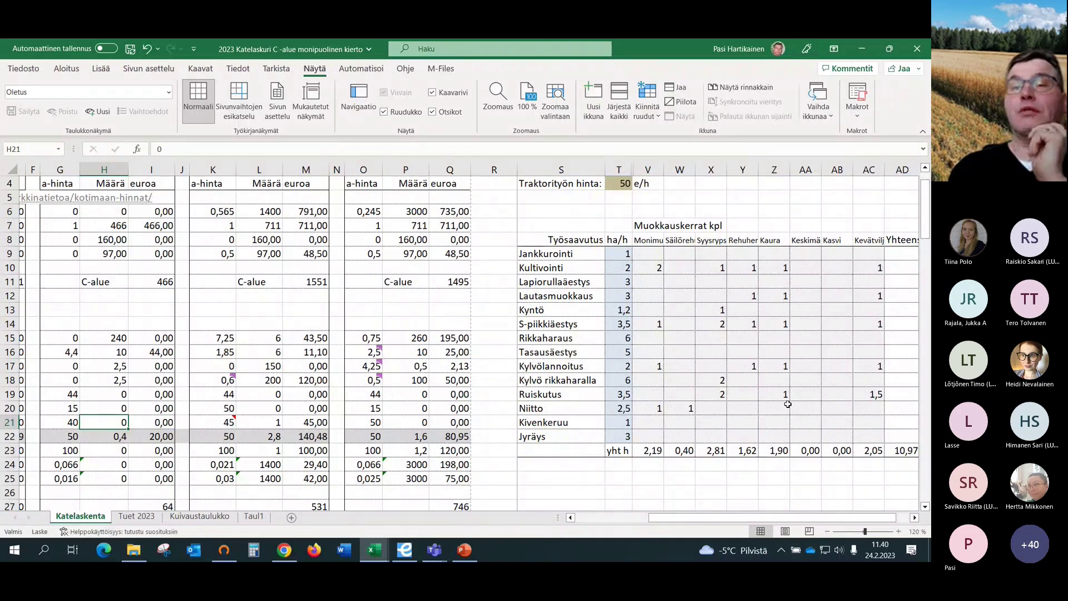
pyautogui.moveTo(804, 523); pyautogui.dragTo(729, 524)
# Examine Kaura's drying price in C57, freight quantity in D58, total variable costs and gross margin.
pyautogui.scroll(-10, 239, 363)
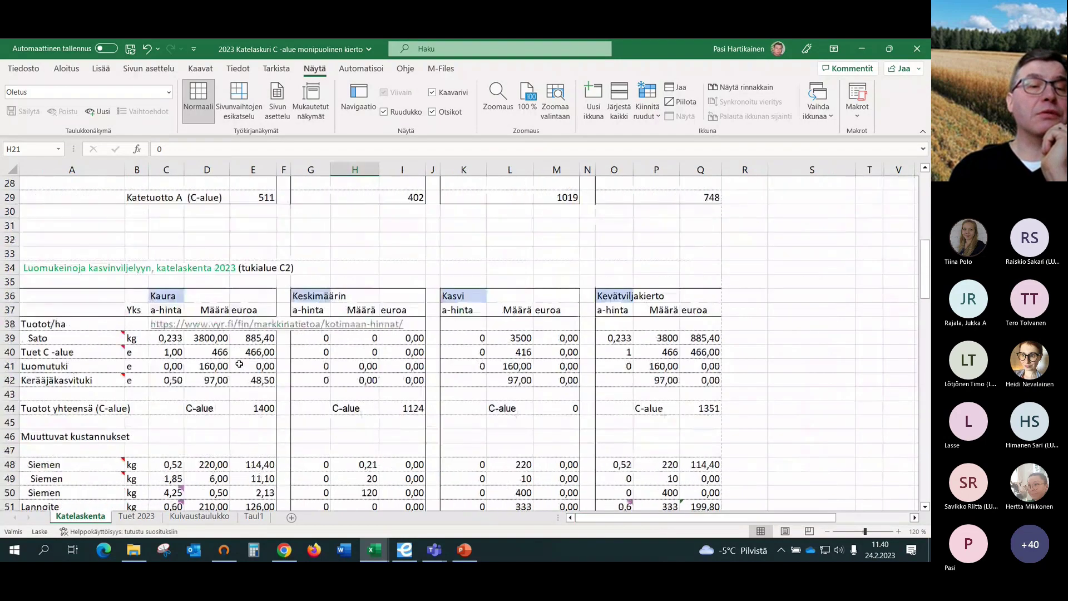
pyautogui.scroll(-1, 240, 364)
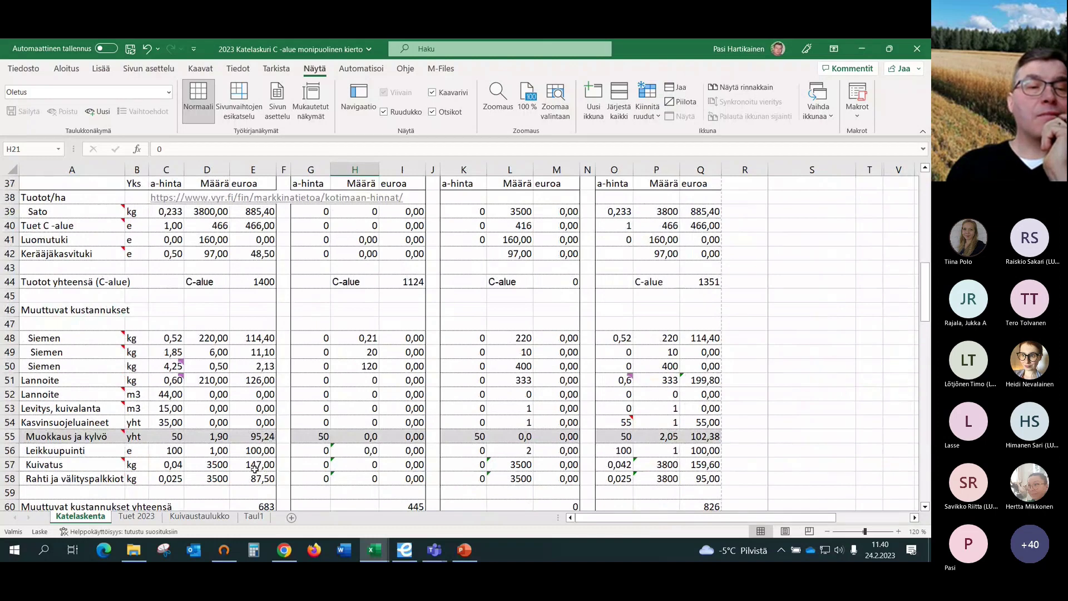
pyautogui.click(178, 466)
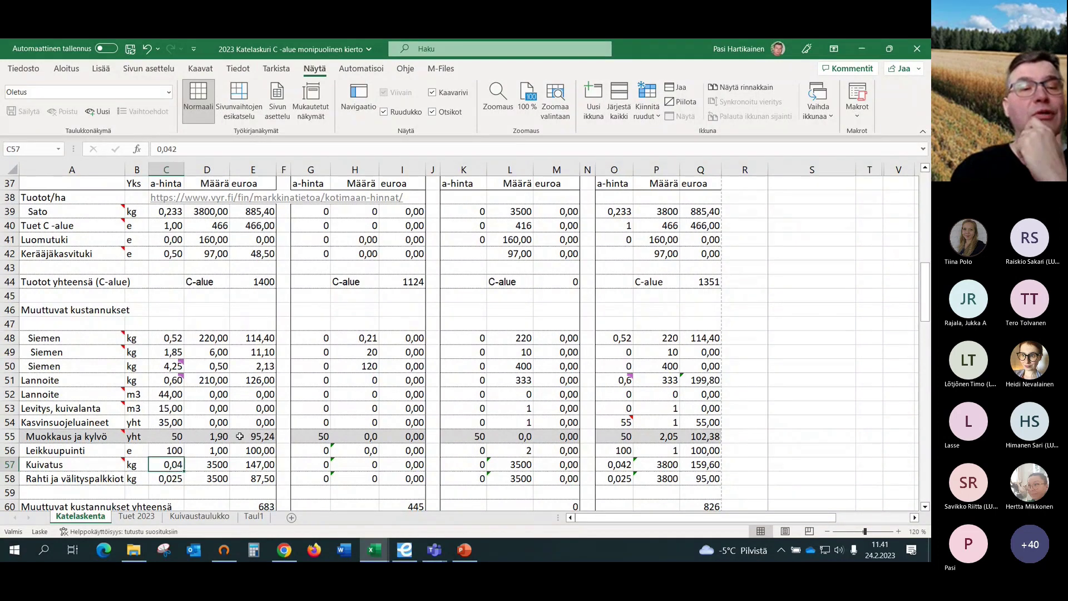
pyautogui.click(210, 479)
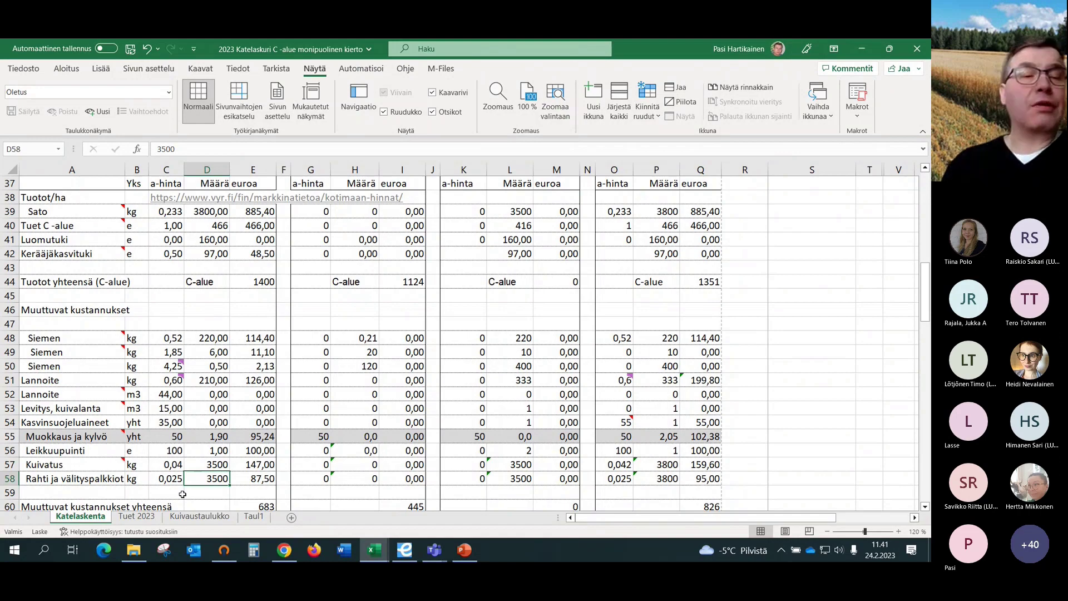
pyautogui.scroll(-2, 180, 487)
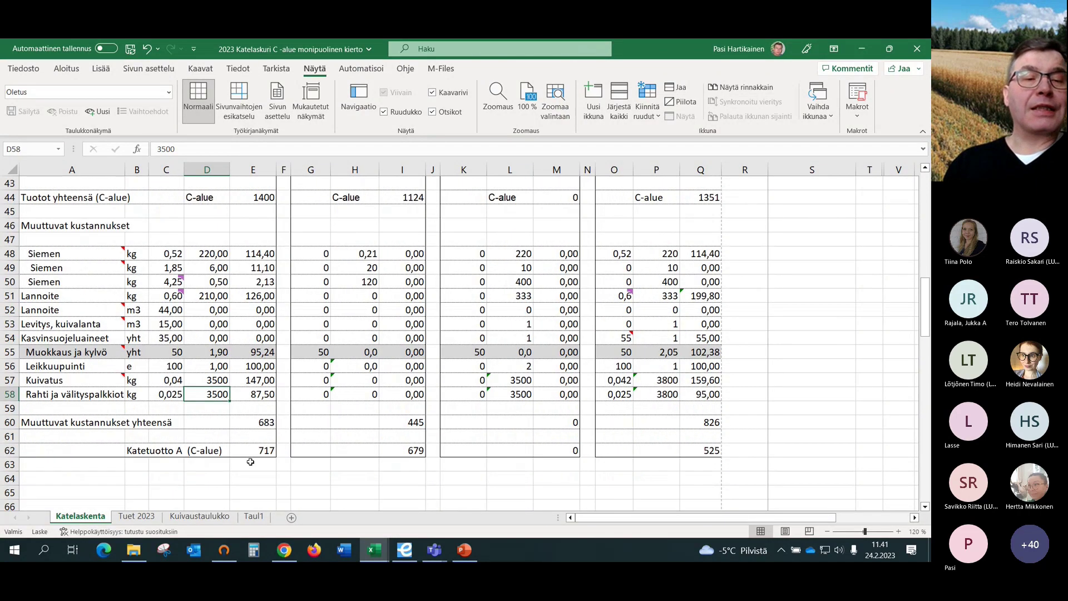
pyautogui.scroll(5, 259, 473)
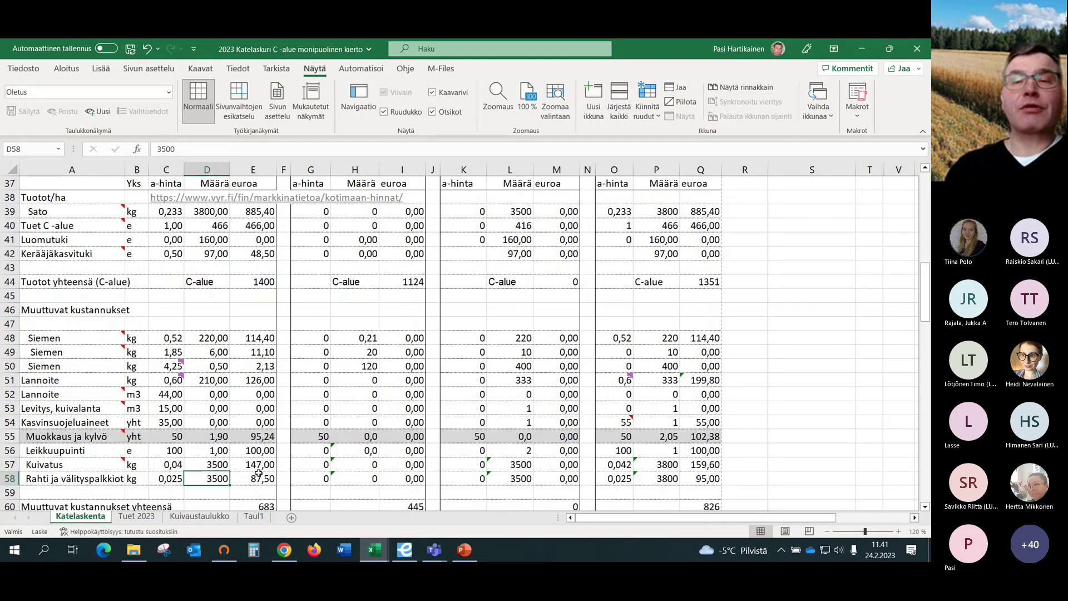
pyautogui.scroll(-1, 259, 473)
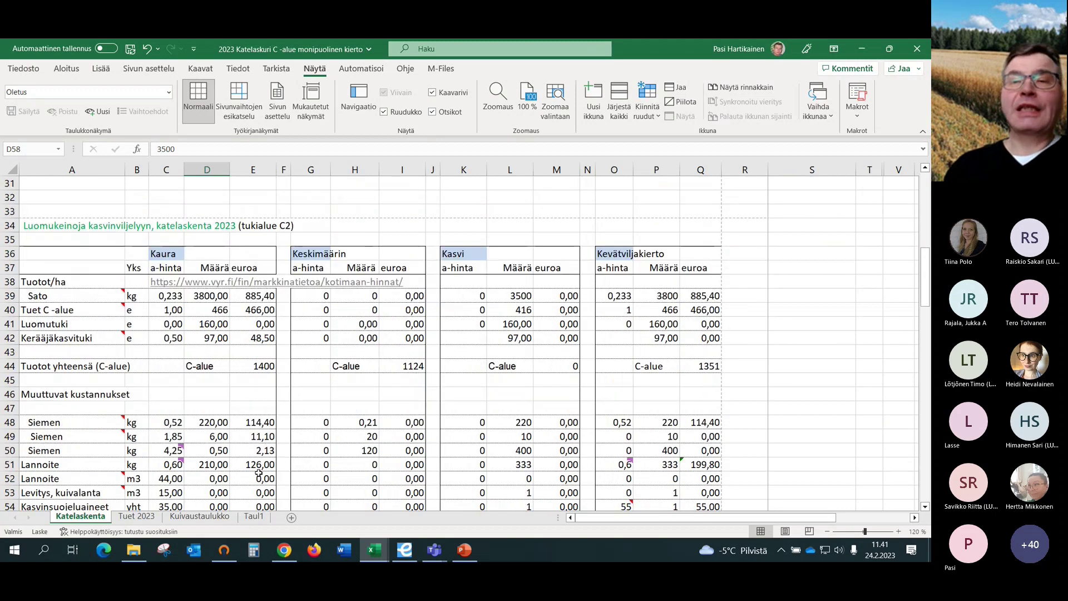
# Examine the Kevätviljakierto income and cost rows, including the comment on the fertiliser price in O51, and compare them with the other crops.
pyautogui.scroll(-1, 227, 397)
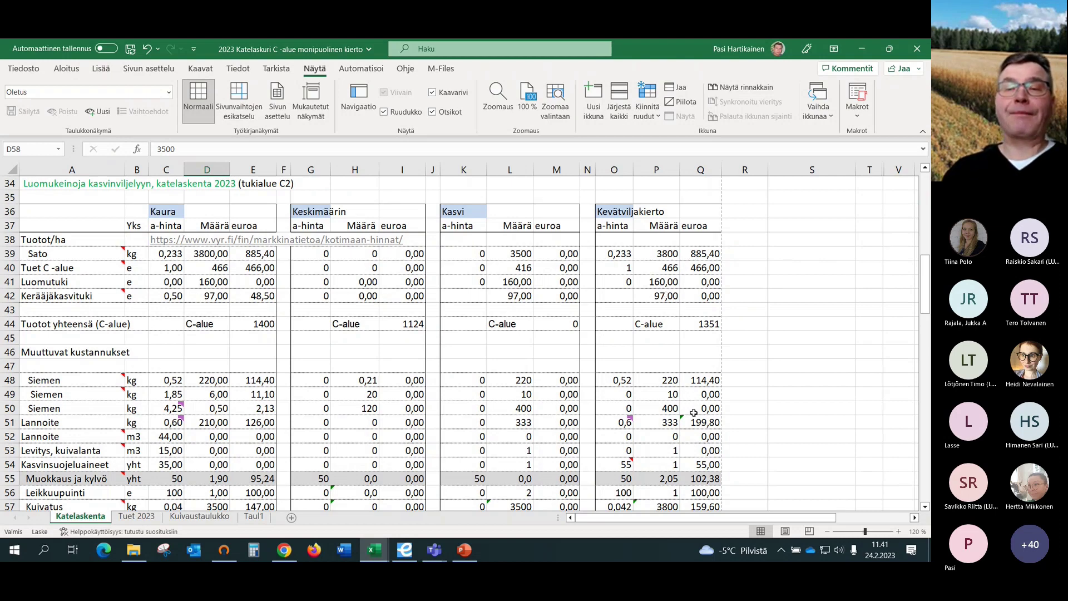
pyautogui.moveTo(628, 422)
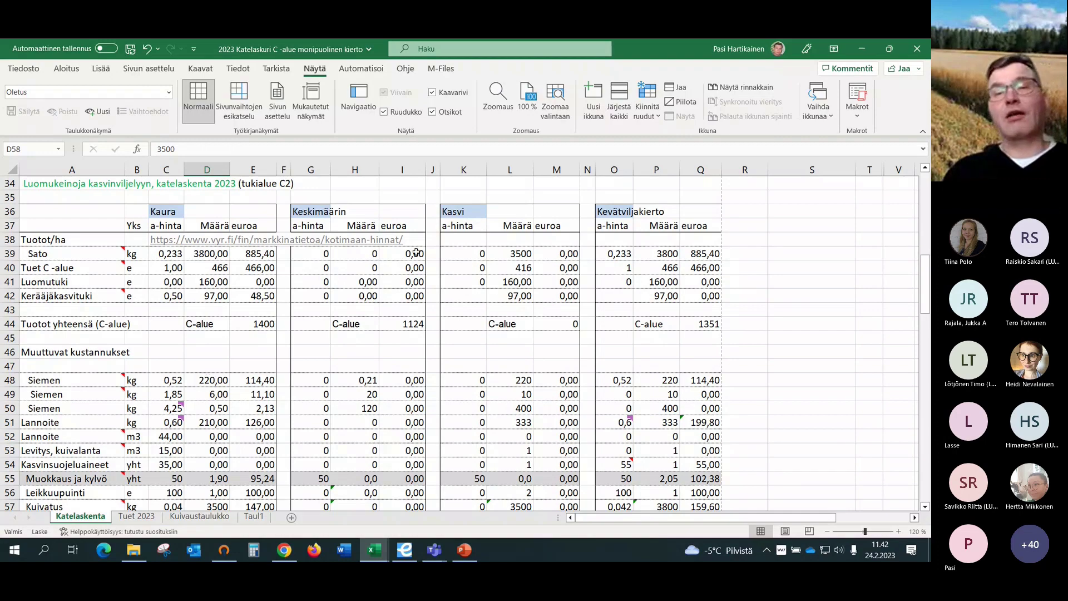
pyautogui.scroll(3, 718, 392)
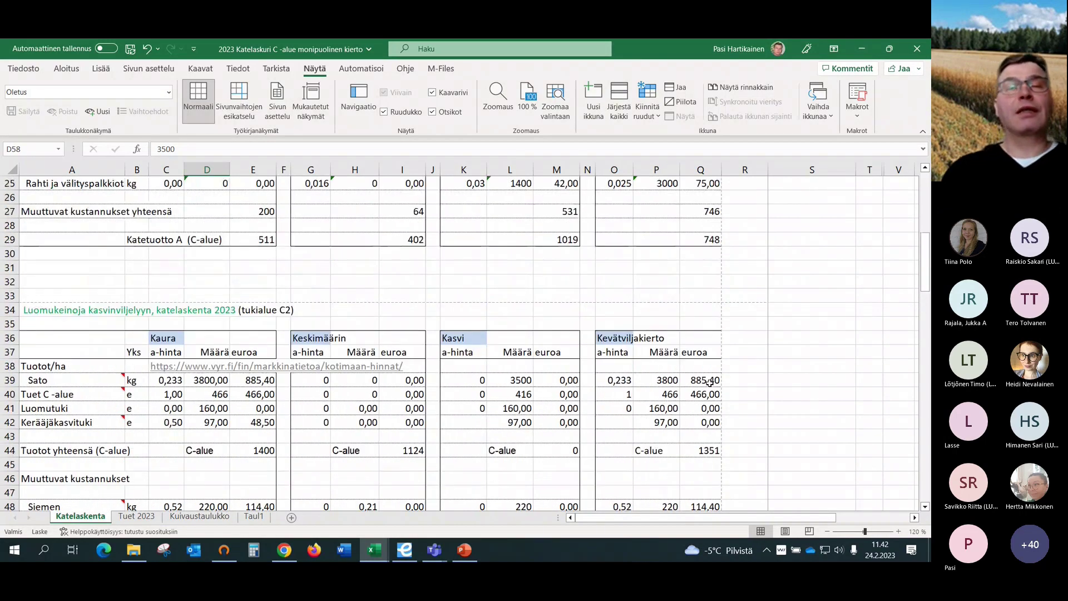
pyautogui.scroll(1, 708, 381)
pyautogui.scroll(-3, 705, 379)
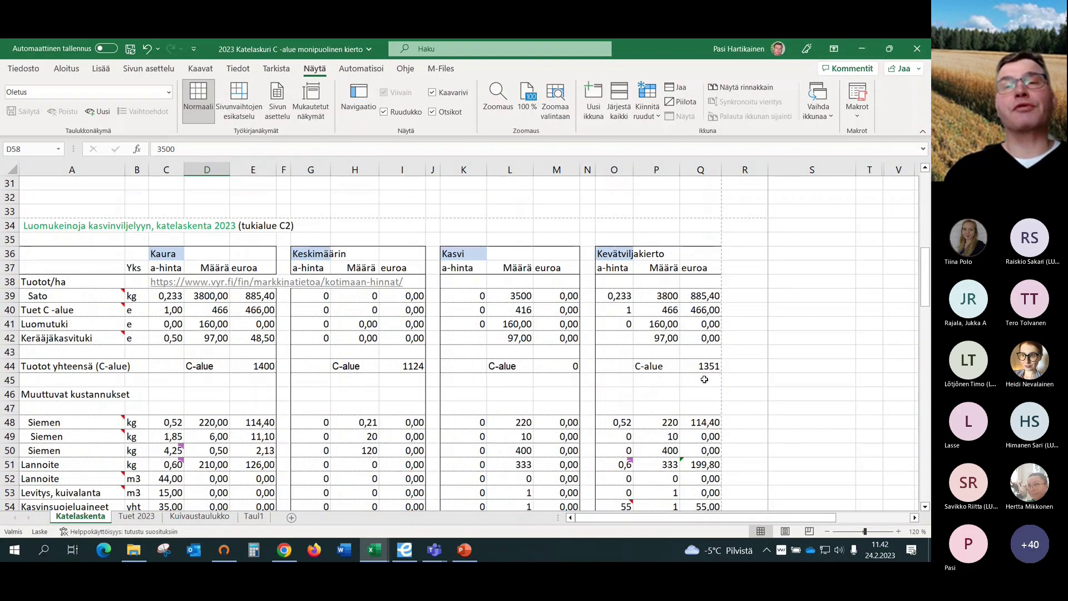
pyautogui.scroll(-2, 704, 380)
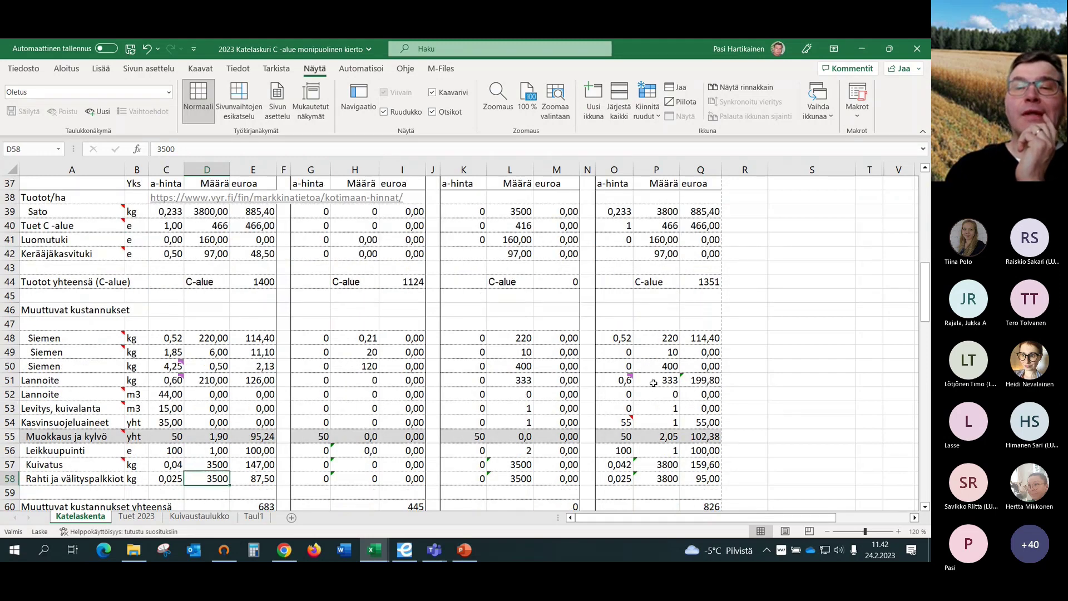
pyautogui.moveTo(628, 385)
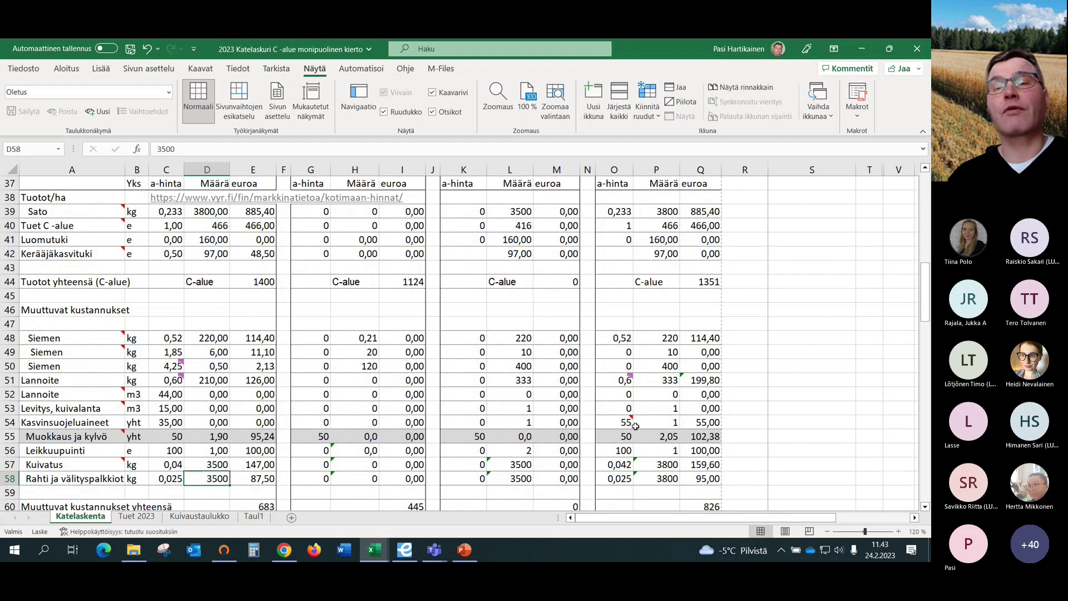
pyautogui.scroll(1, 729, 504)
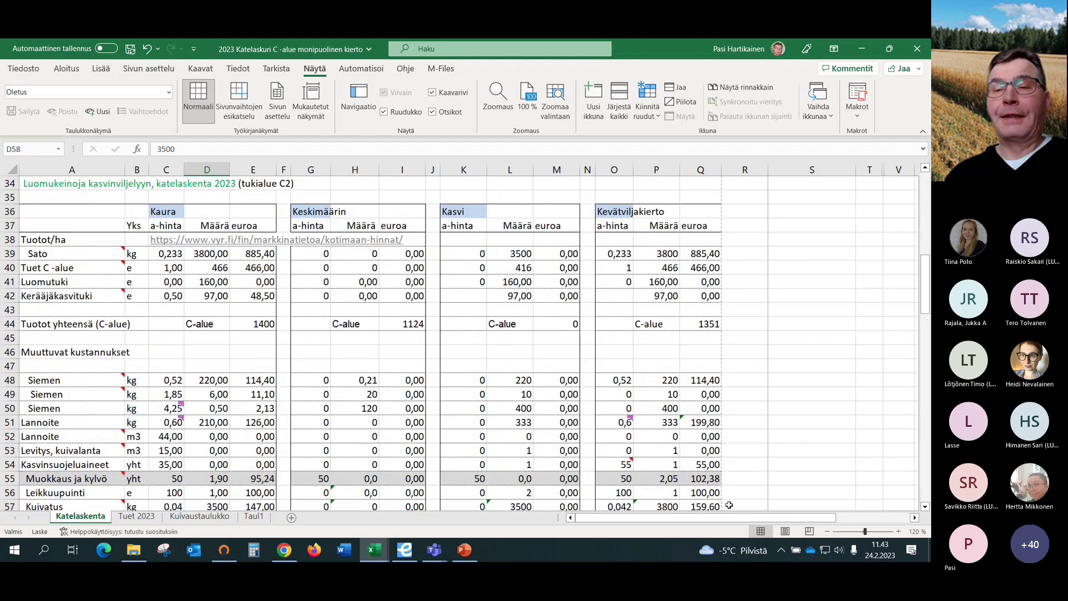
# Check the Kevätviljakierto cultivation and spraying passes in the tillage and sowing calculator table.
pyautogui.scroll(6, 740, 518)
pyautogui.moveTo(764, 520); pyautogui.dragTo(826, 521)
pyautogui.scroll(4, 787, 296)
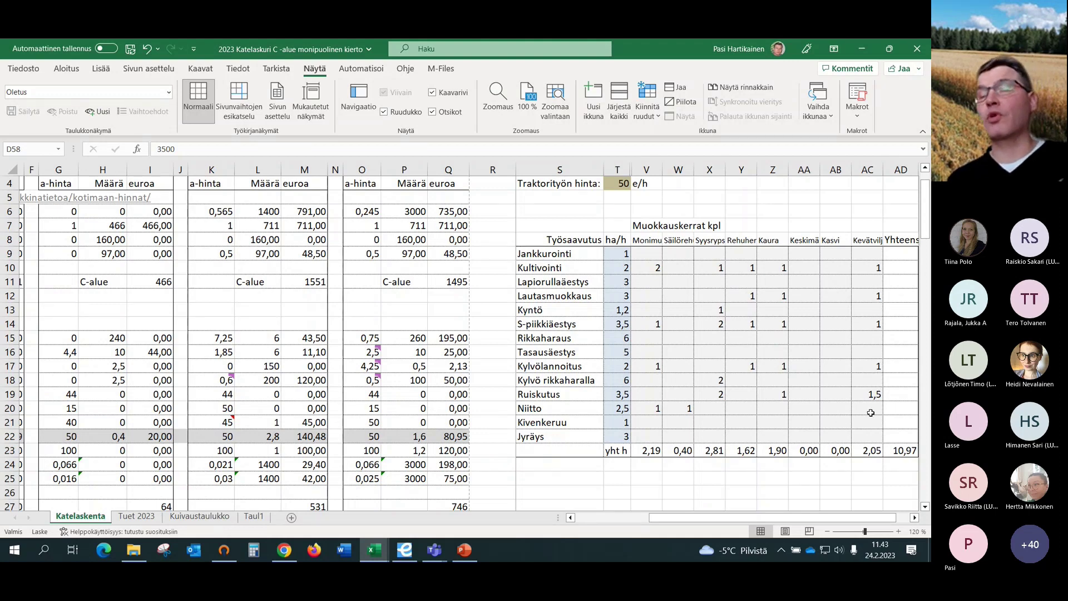
pyautogui.moveTo(802, 518); pyautogui.dragTo(728, 518)
# Compare the crops' C-alue gross margins in the bar chart below the calculations, checking the Monimuotoisuuspelto, Säilörehu, Syysrypsi and Rehuherne bars.
pyautogui.scroll(-4, 385, 329)
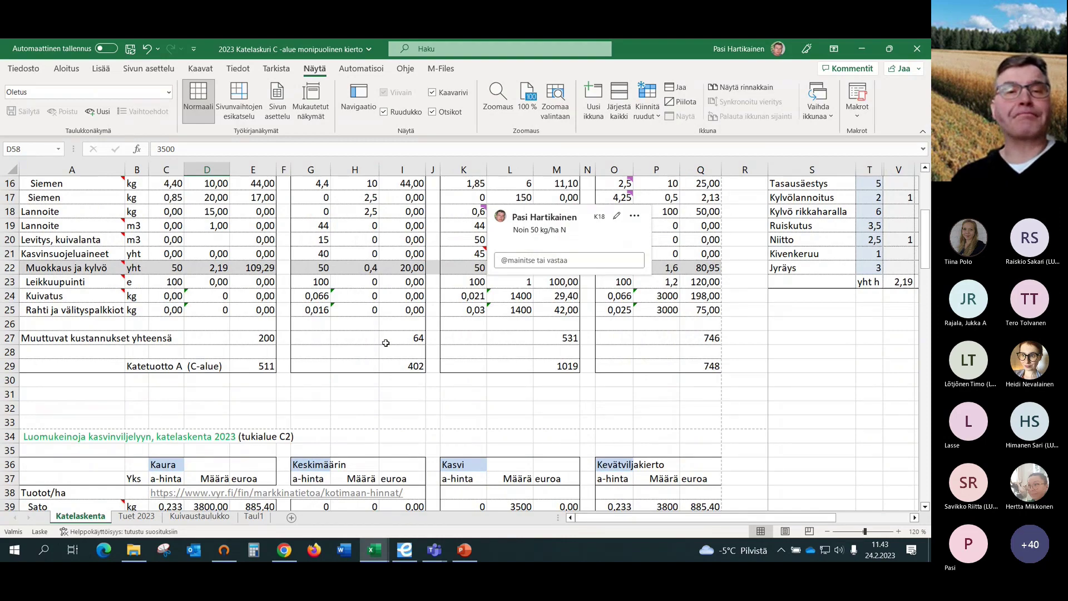
pyautogui.scroll(-3, 326, 383)
pyautogui.scroll(-13, 326, 383)
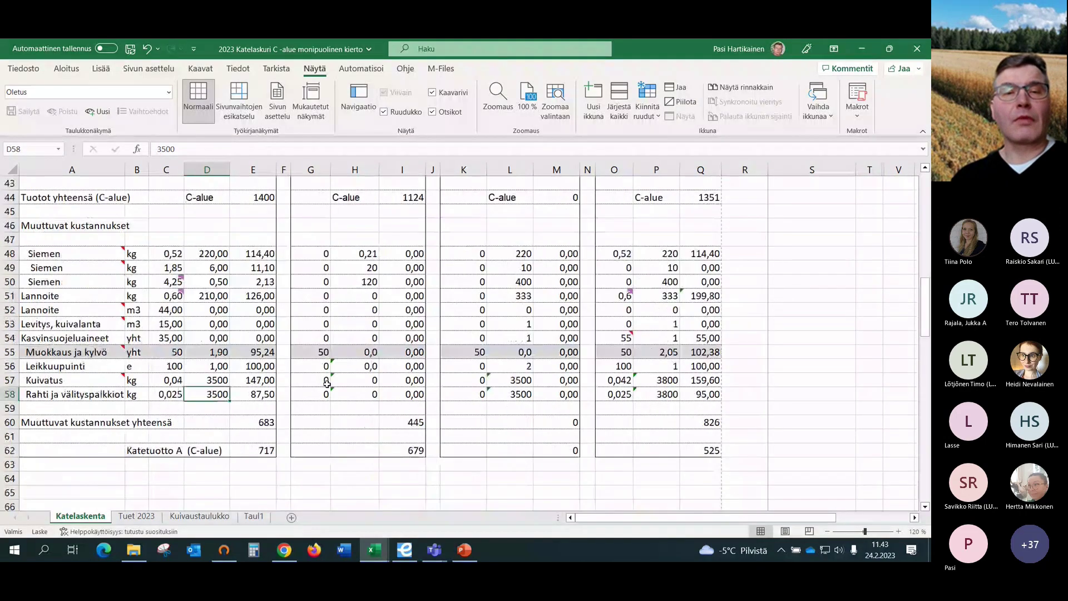
pyautogui.scroll(-3, 327, 387)
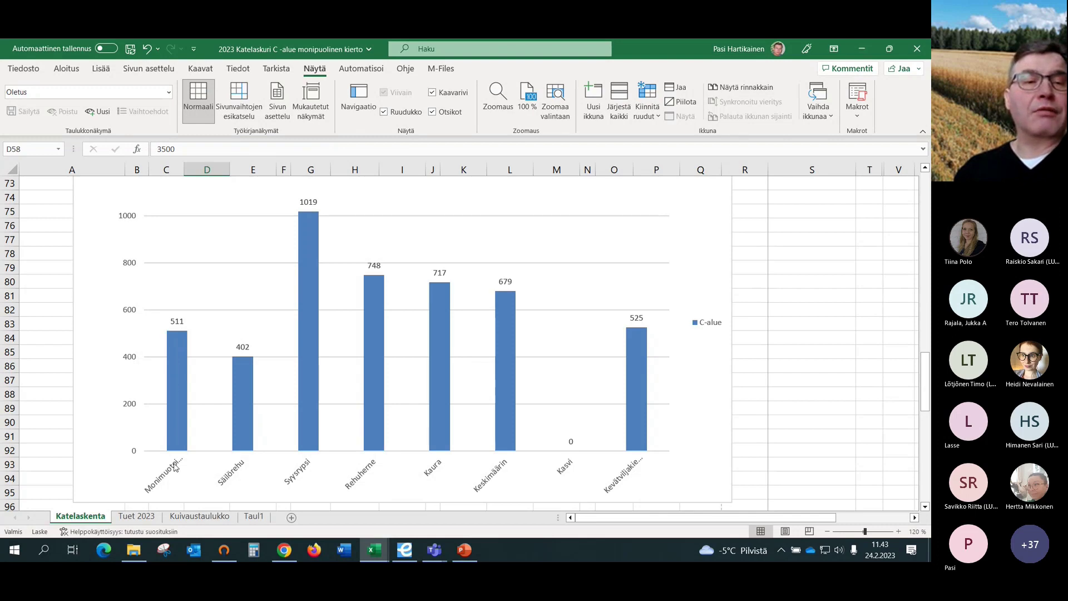
pyautogui.moveTo(176, 352)
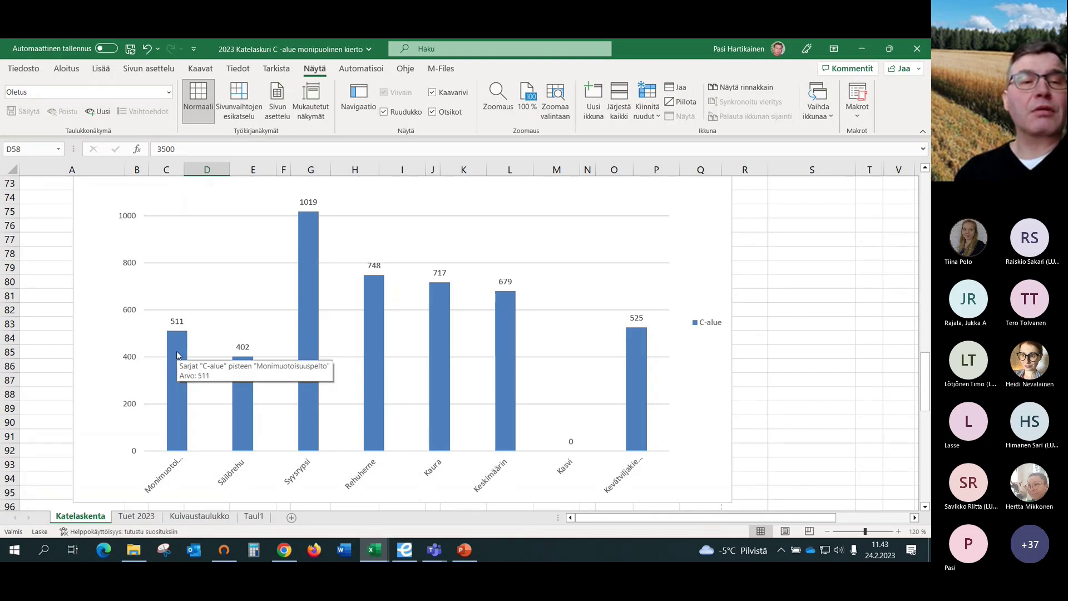
pyautogui.moveTo(242, 410)
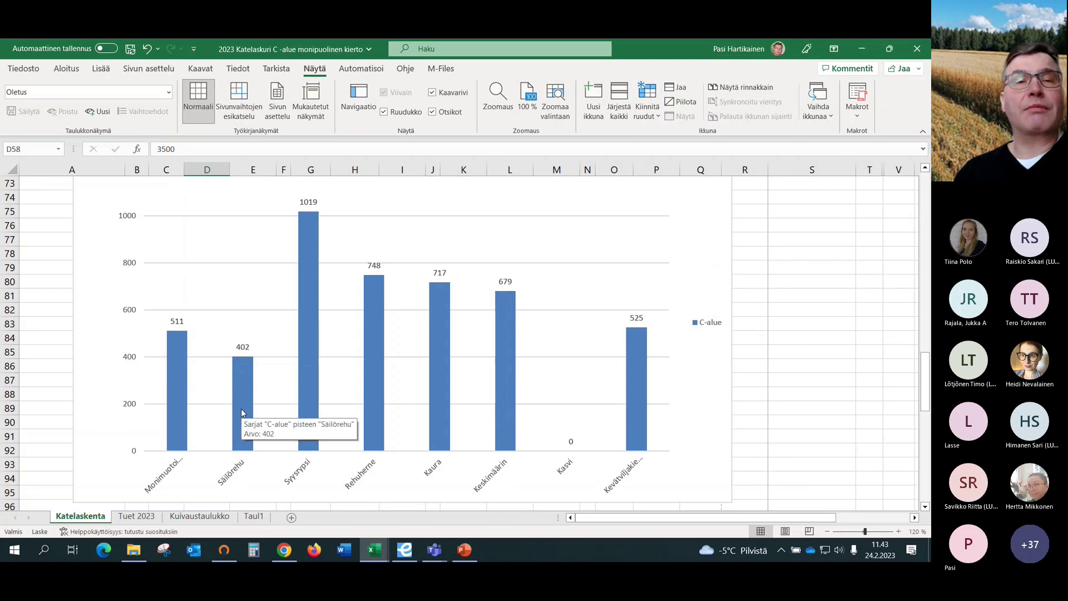
pyautogui.moveTo(306, 384)
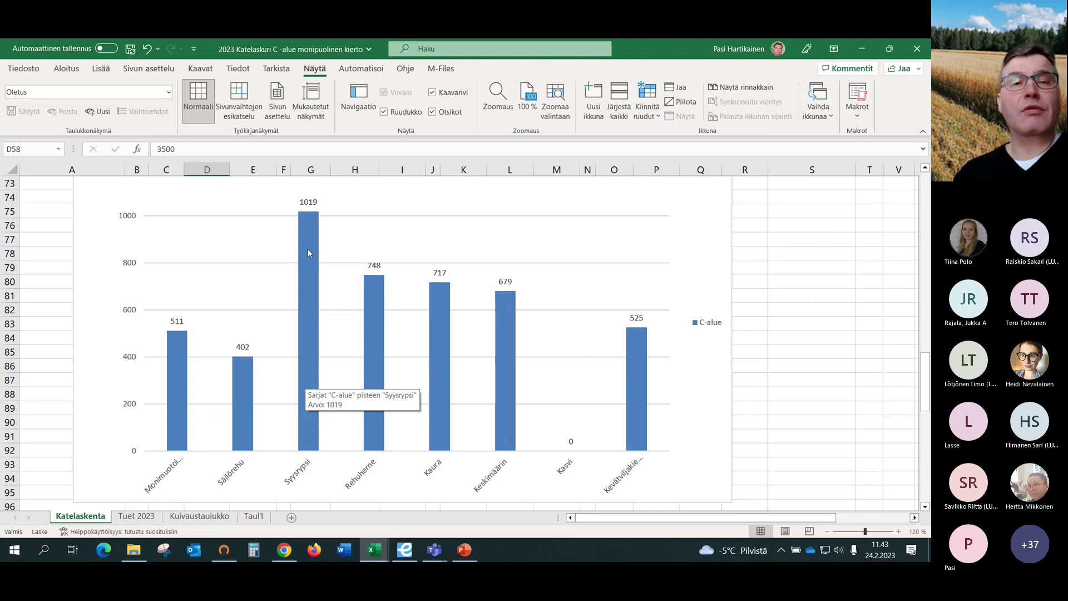
pyautogui.moveTo(378, 376)
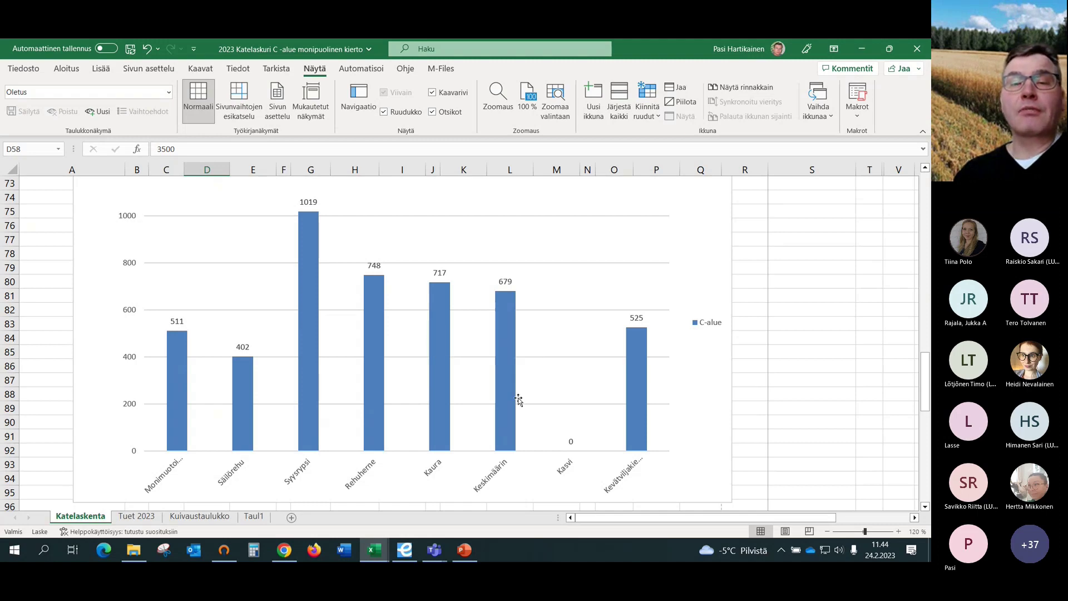
# Compare the Keskimäärin and Kevätviljakierto bars in the C-alue gross margin chart.
pyautogui.moveTo(511, 305)
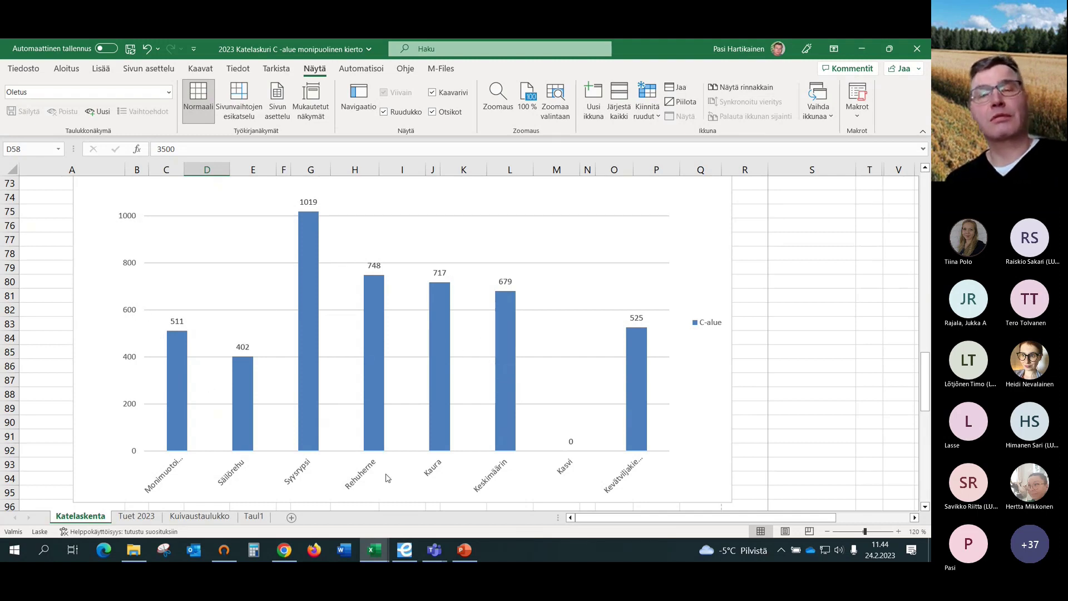
pyautogui.moveTo(513, 399)
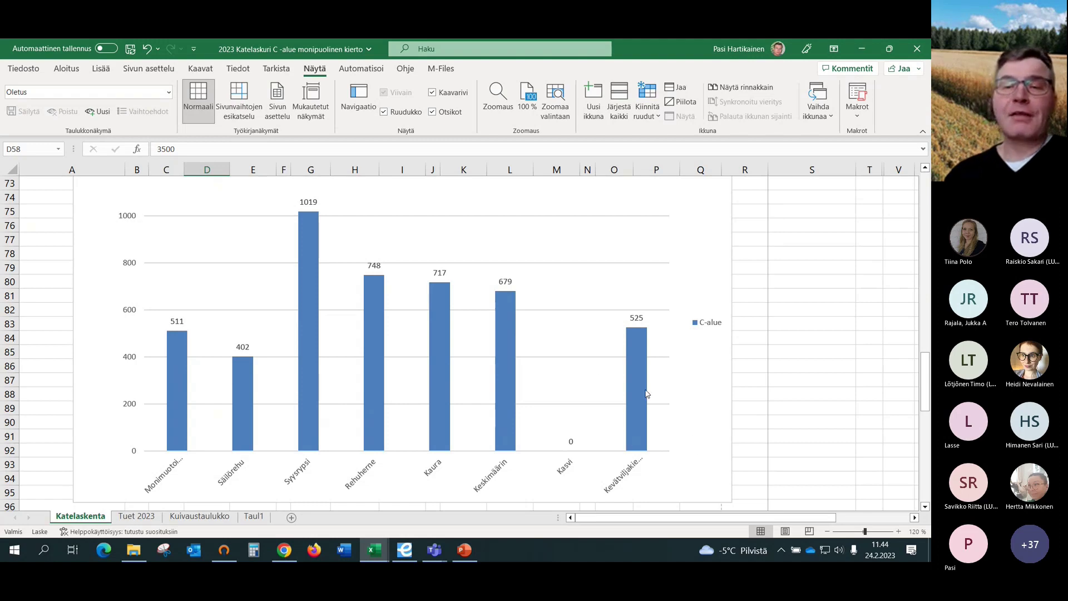
pyautogui.moveTo(644, 389)
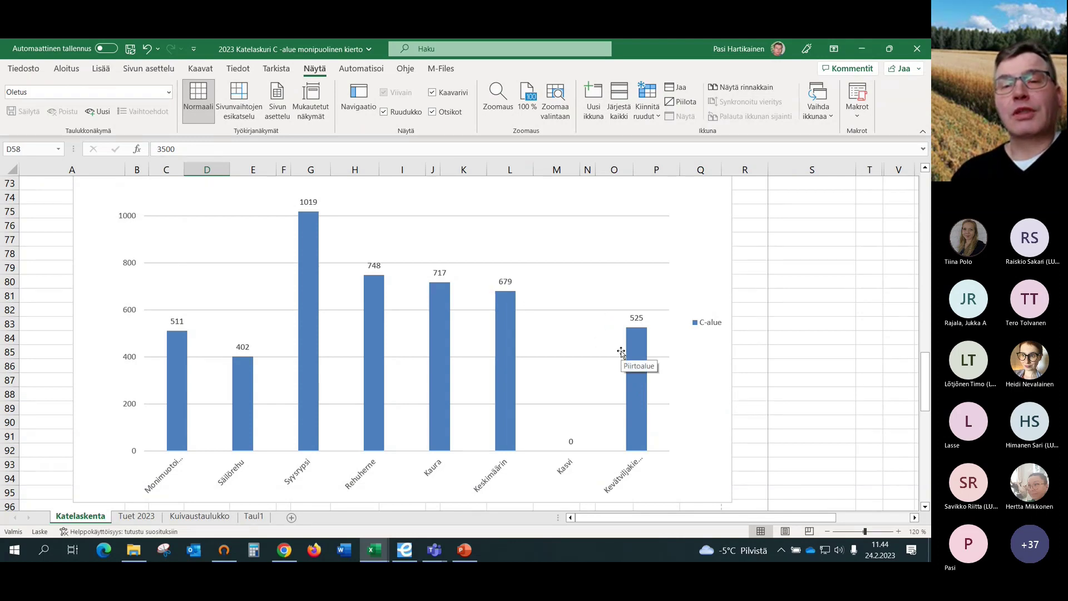
# Examine the Tuotot ja kustannukset e/ha chart at 100% zoom, comparing the variable costs of Kevätviljakierto and Keskimäärin.
pyautogui.scroll(-3, 621, 350)
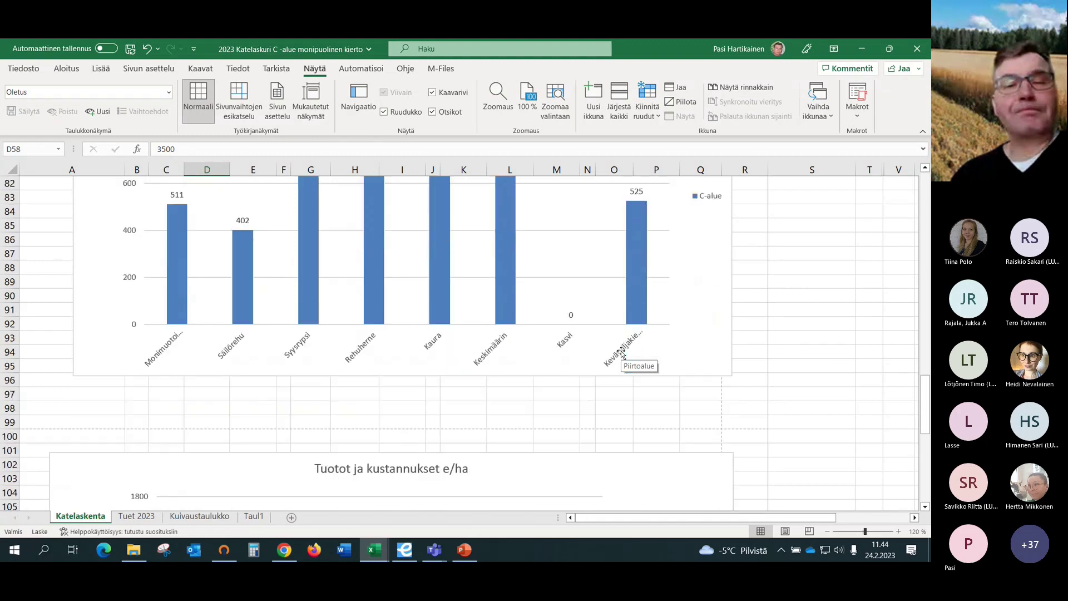
pyautogui.scroll(-8, 621, 351)
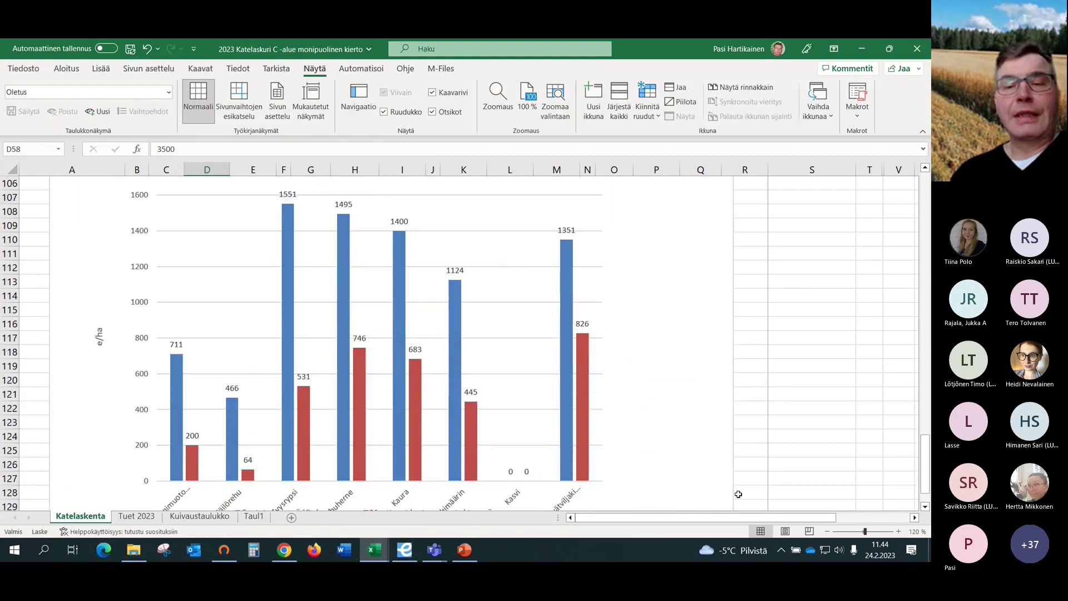
pyautogui.click(828, 531)
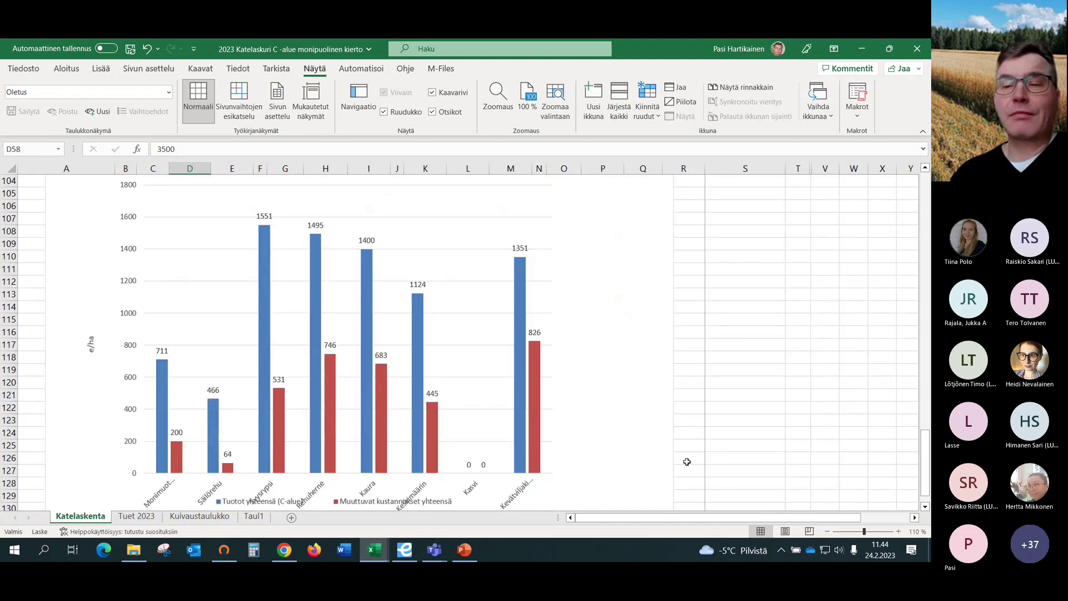
pyautogui.click(827, 531)
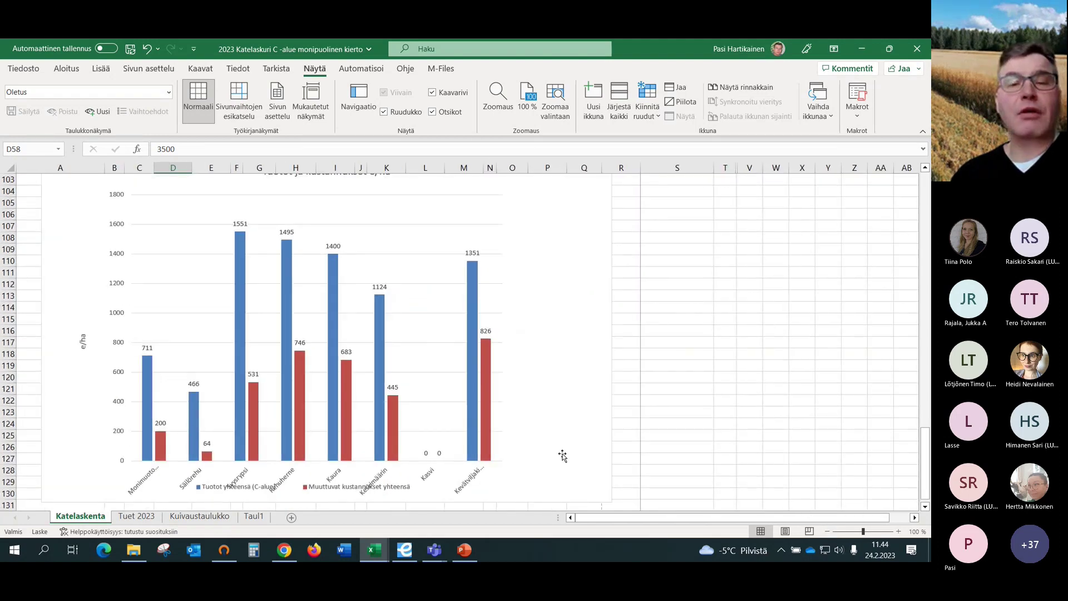
pyautogui.moveTo(488, 383)
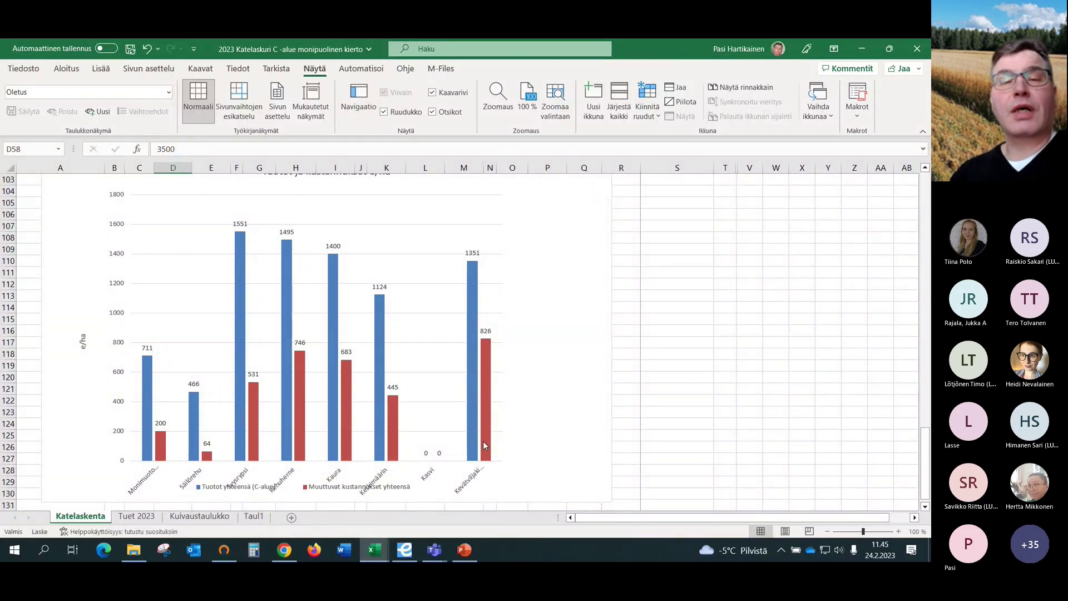
pyautogui.moveTo(486, 447)
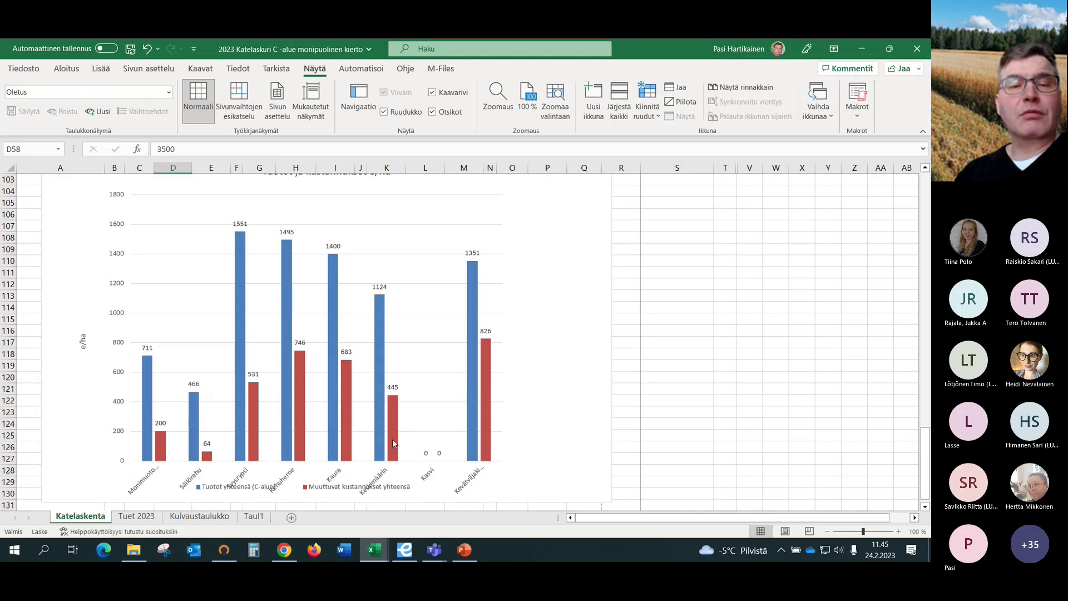
pyautogui.moveTo(393, 443)
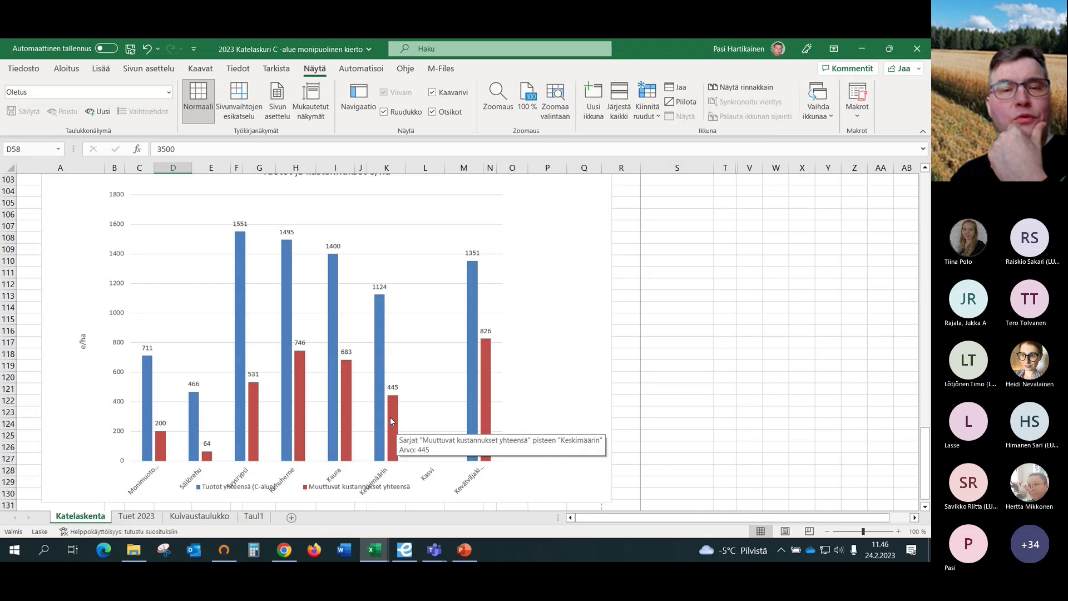
pyautogui.scroll(-2, 391, 422)
pyautogui.scroll(2, 392, 421)
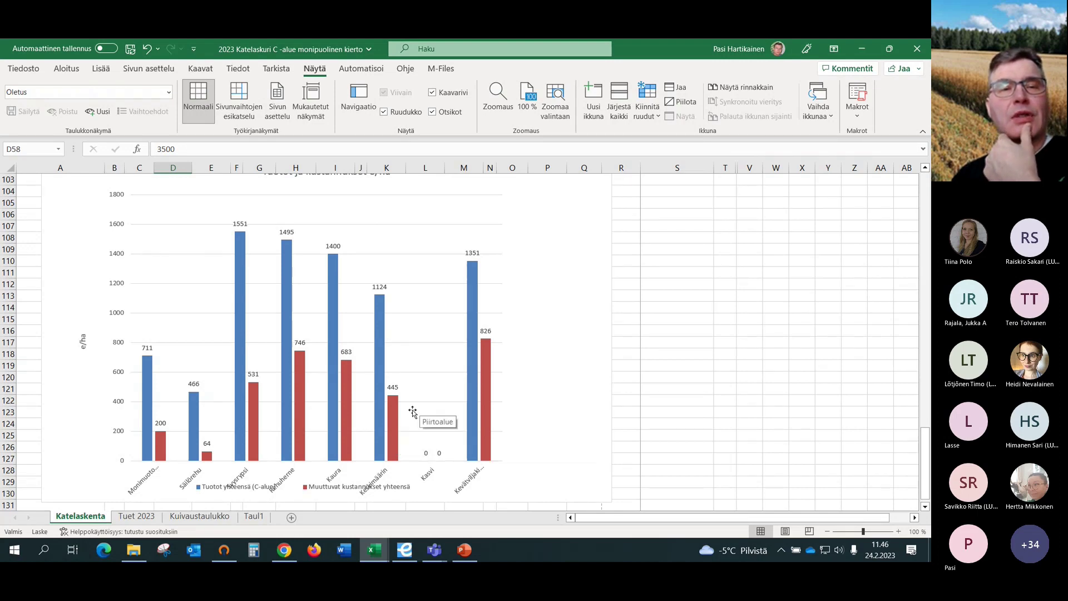
# Return to the start of the calculation sheet and switch to the open workbook 2023 Katelaskuri C -alue Kierto 2.
pyautogui.scroll(15, 413, 411)
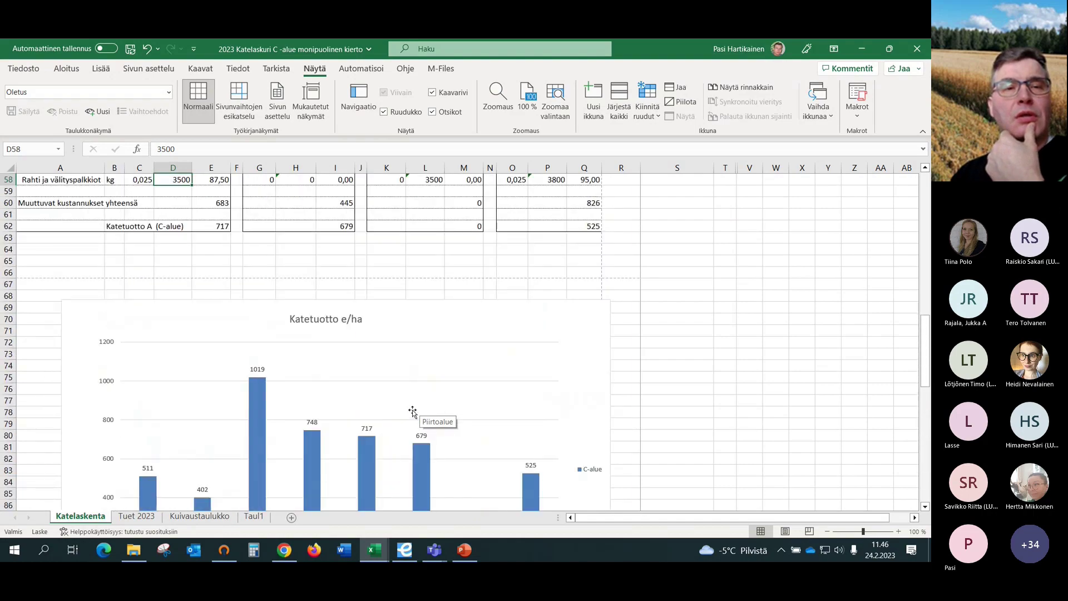
pyautogui.scroll(5, 413, 411)
pyautogui.scroll(9, 412, 411)
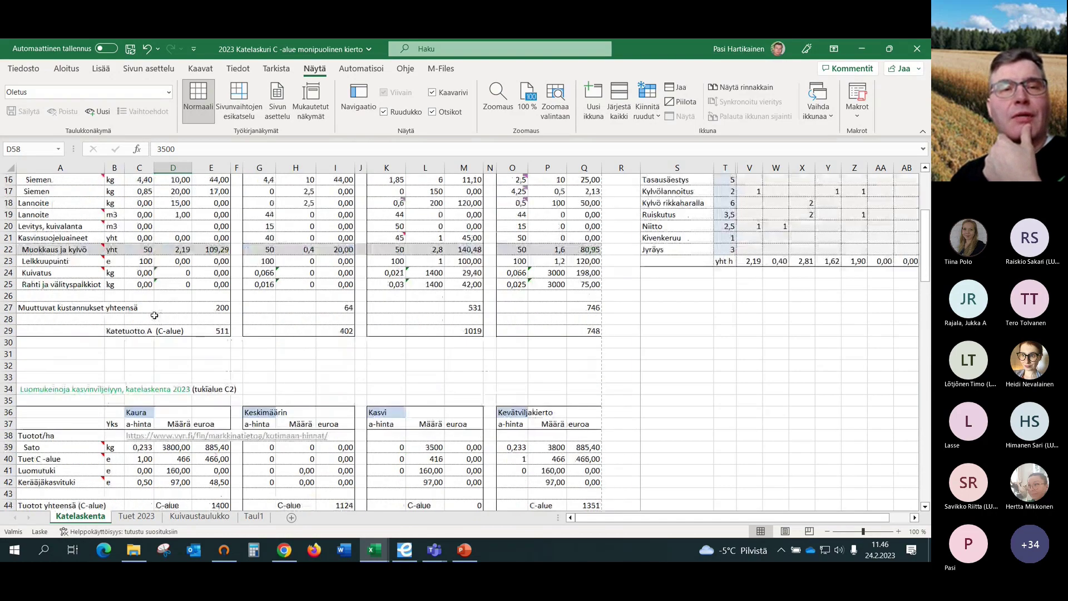
pyautogui.scroll(5, 135, 233)
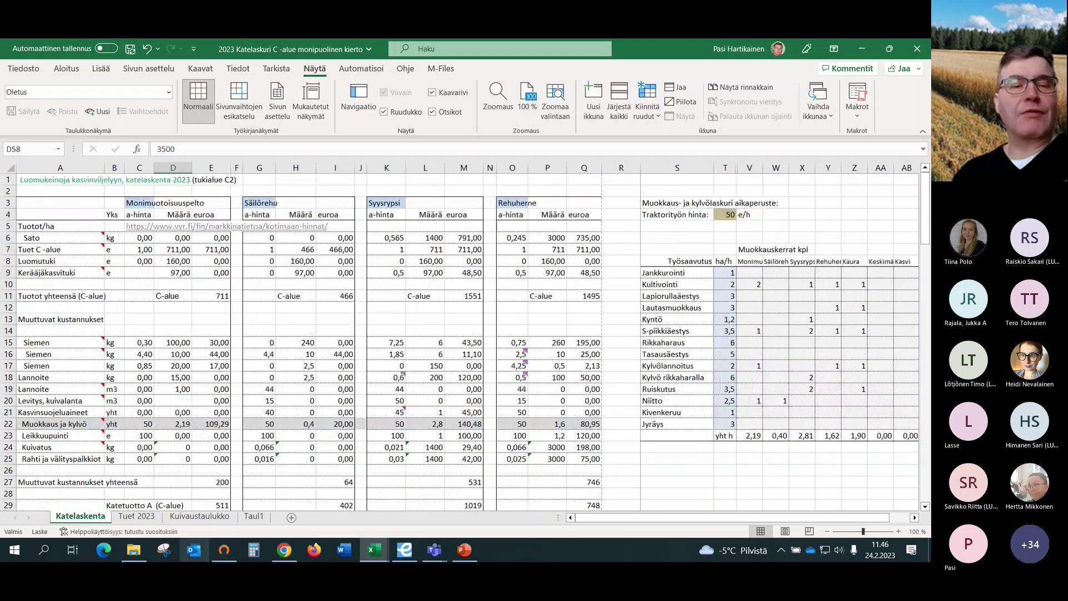
pyautogui.moveTo(374, 558)
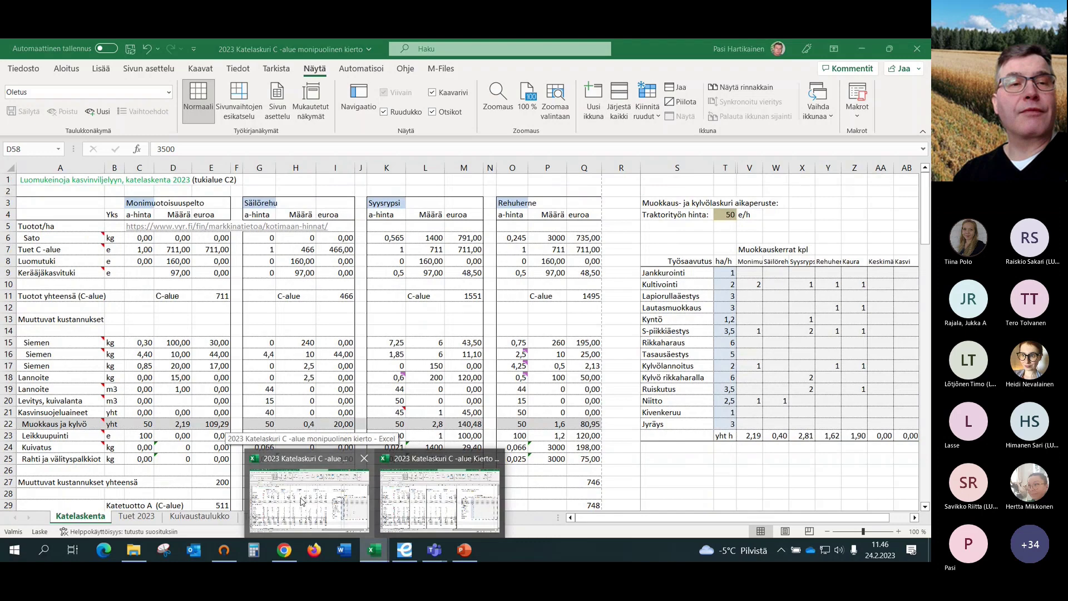
pyautogui.click(439, 501)
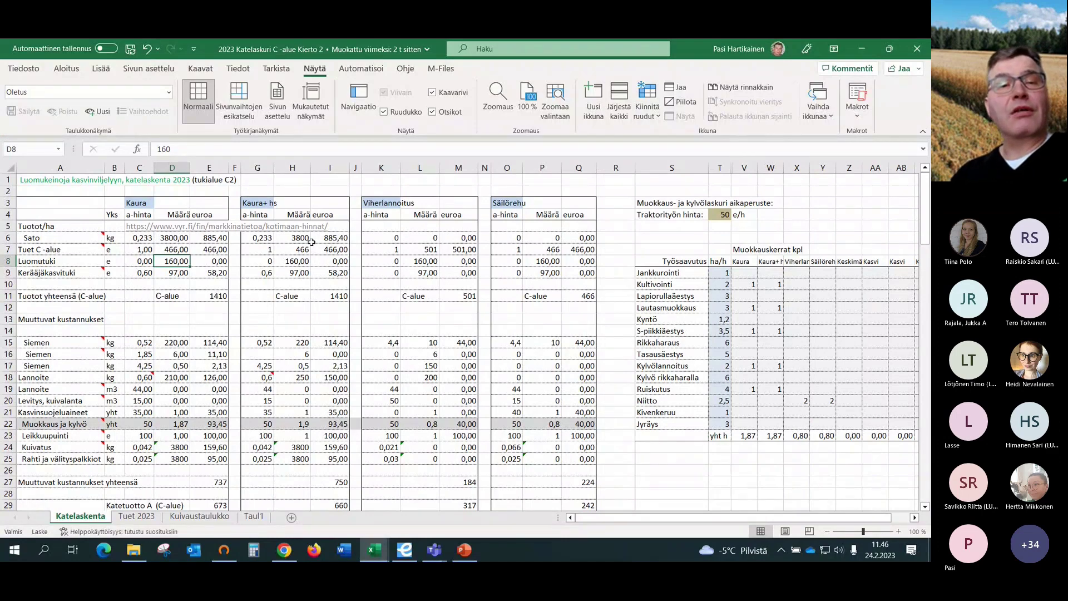
# Review the fertiliser rows of Kaura and Kaura+ hs, the other rotation crops, and the Kevätviljakierto yield and fertiliser price.
pyautogui.moveTo(146, 378)
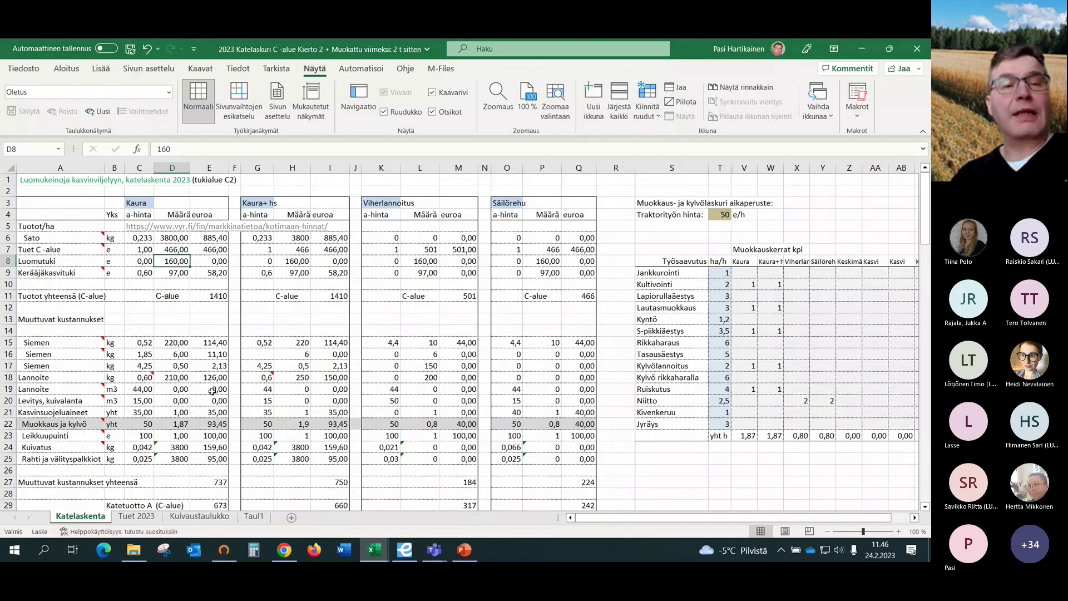
pyautogui.moveTo(268, 381)
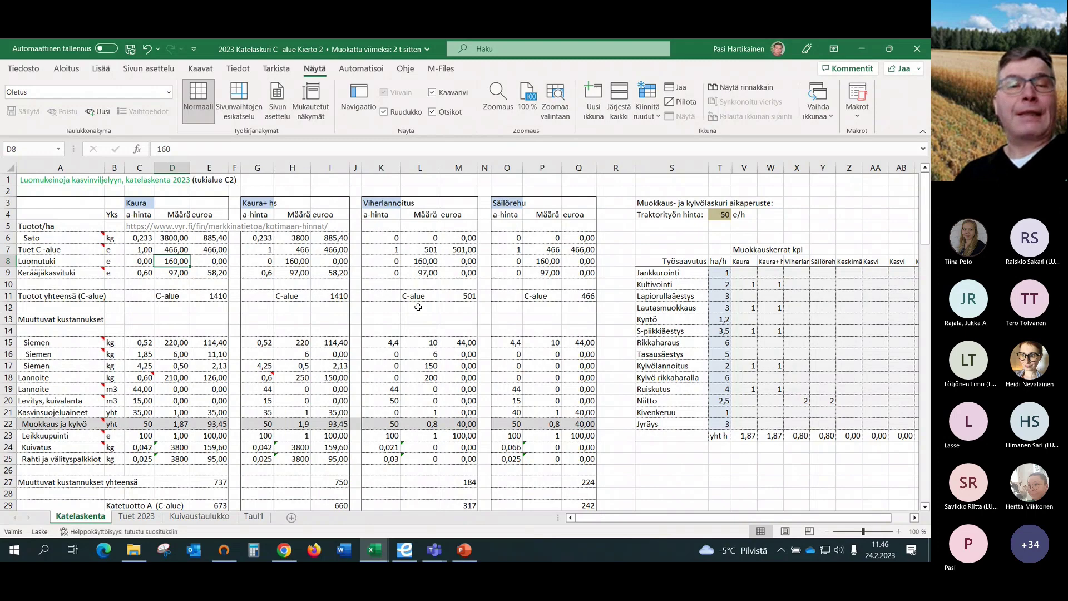
pyautogui.scroll(-9, 419, 307)
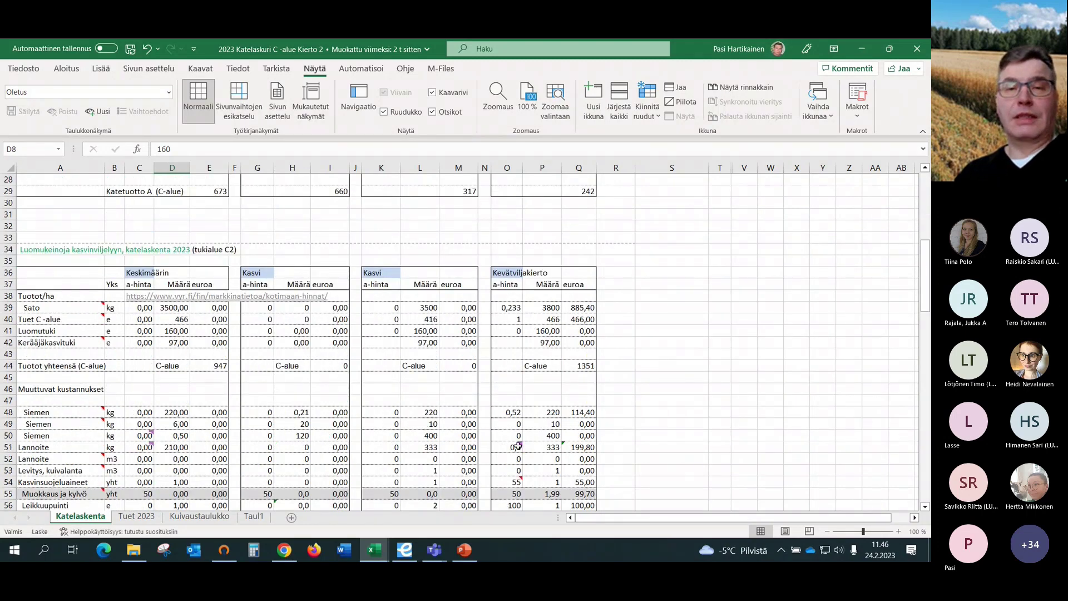
pyautogui.moveTo(517, 447)
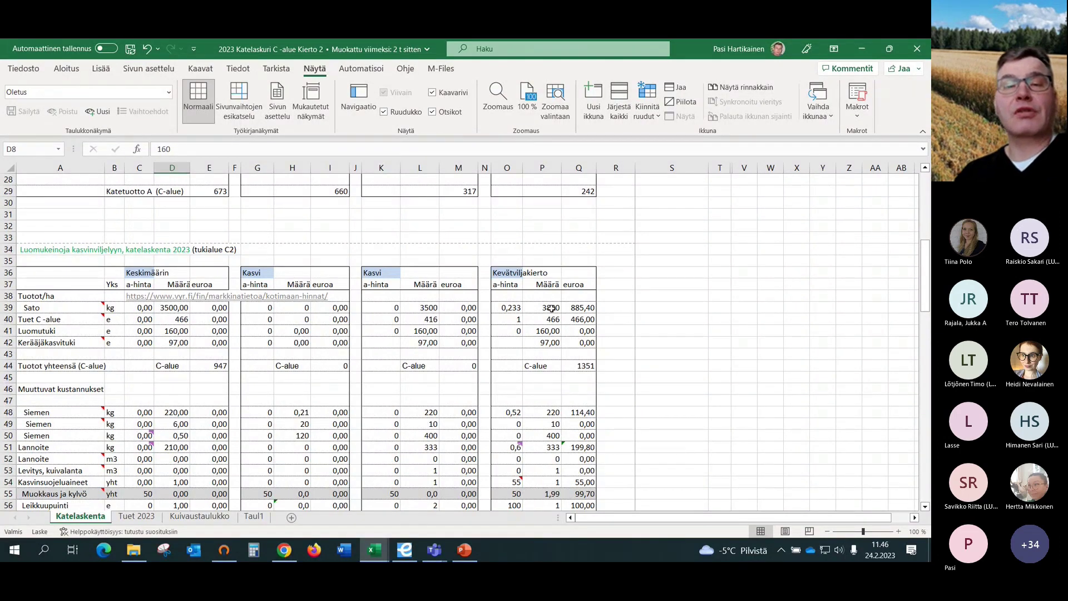
# Compare the Keskimäärin and Kevätviljakierto gross margins in the Kierto 2 workbook's Katetuotto e/ha chart.
pyautogui.scroll(-15, 551, 308)
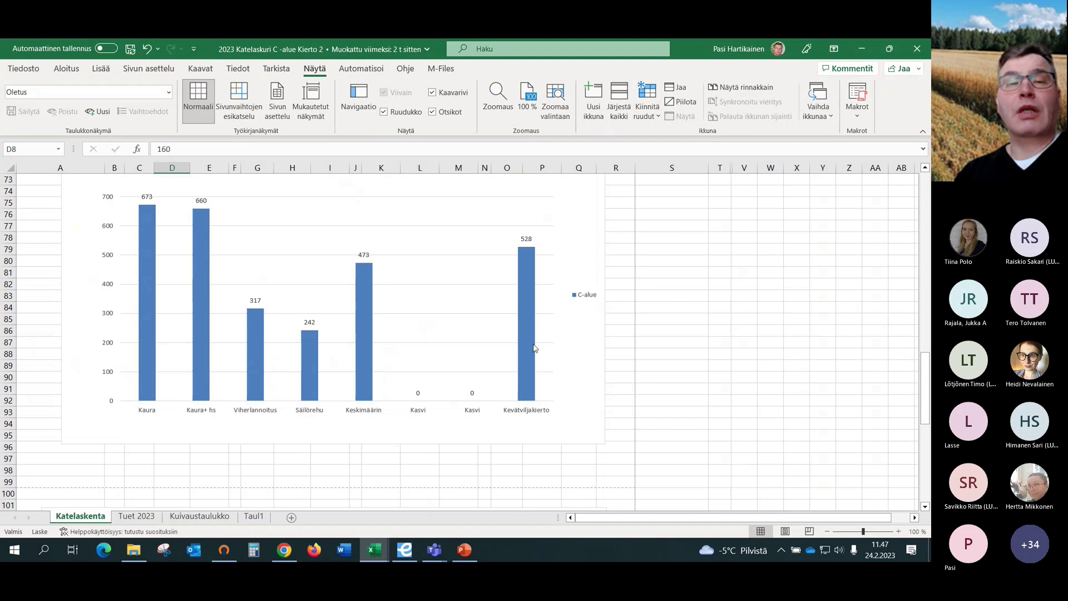
pyautogui.moveTo(535, 348)
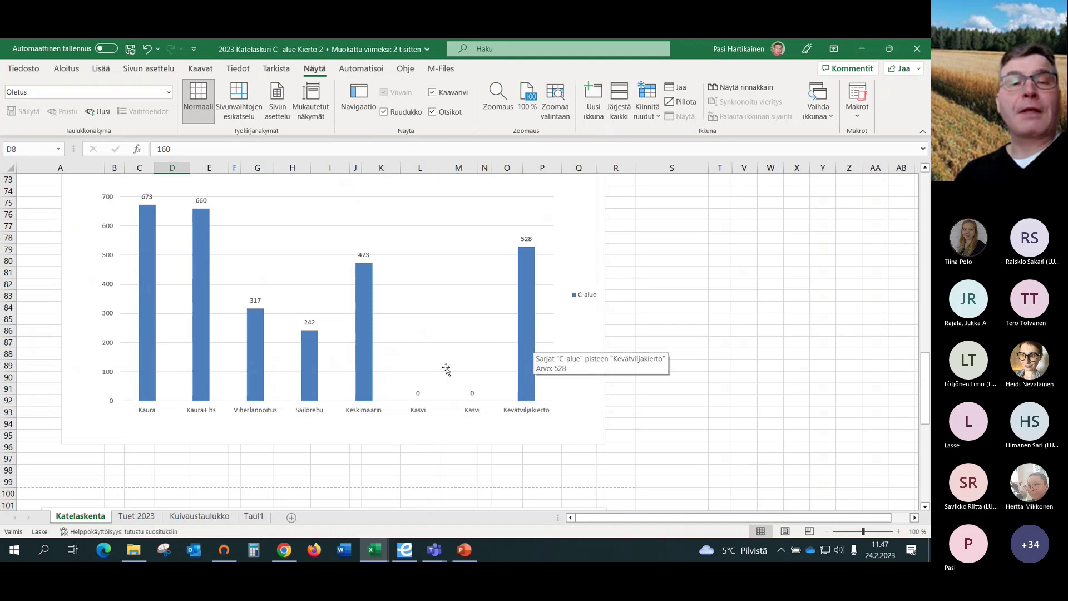
pyautogui.moveTo(365, 349)
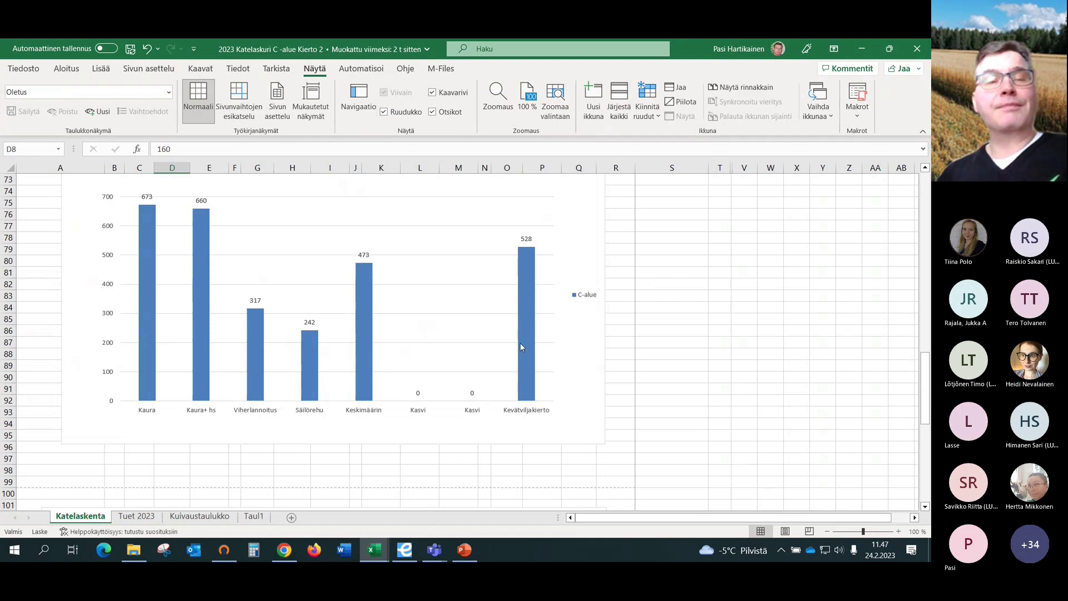
# Check the Keskimäärin revenues and costs in the Tuotot ja kustannukset e/ha chart, and return to the Katetuotto e/ha chart.
pyautogui.scroll(-7, 520, 343)
pyautogui.scroll(-3, 519, 343)
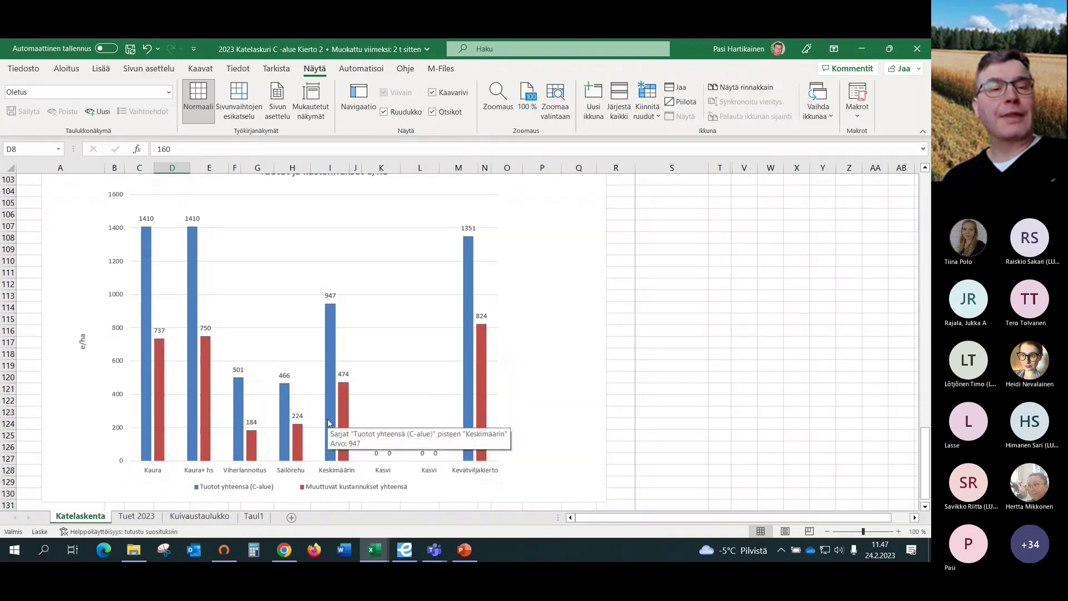
pyautogui.scroll(4, 328, 421)
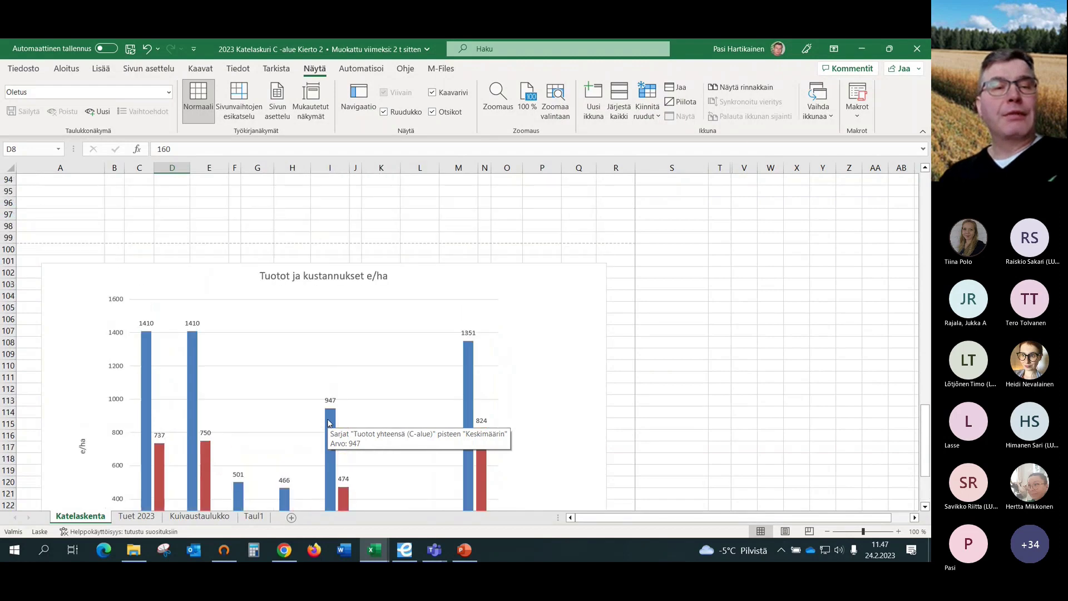
pyautogui.scroll(7, 327, 421)
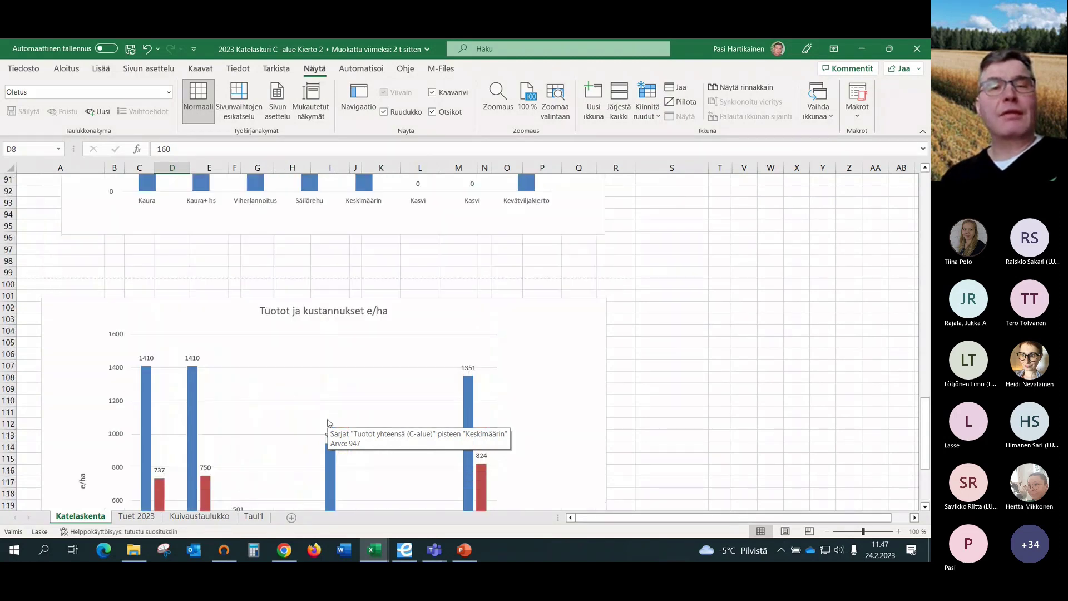
pyautogui.scroll(1, 328, 422)
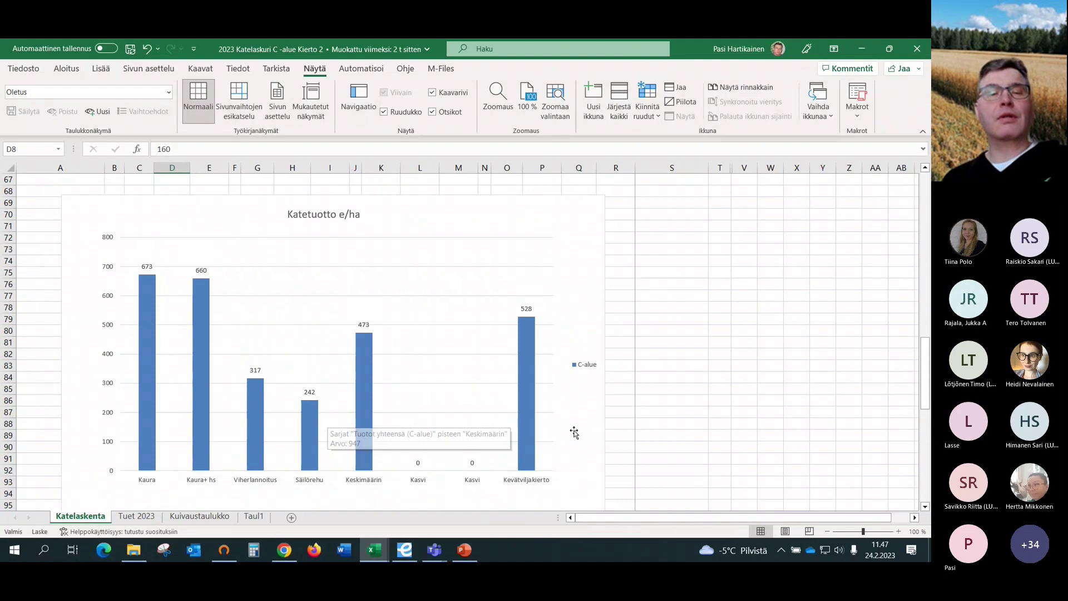